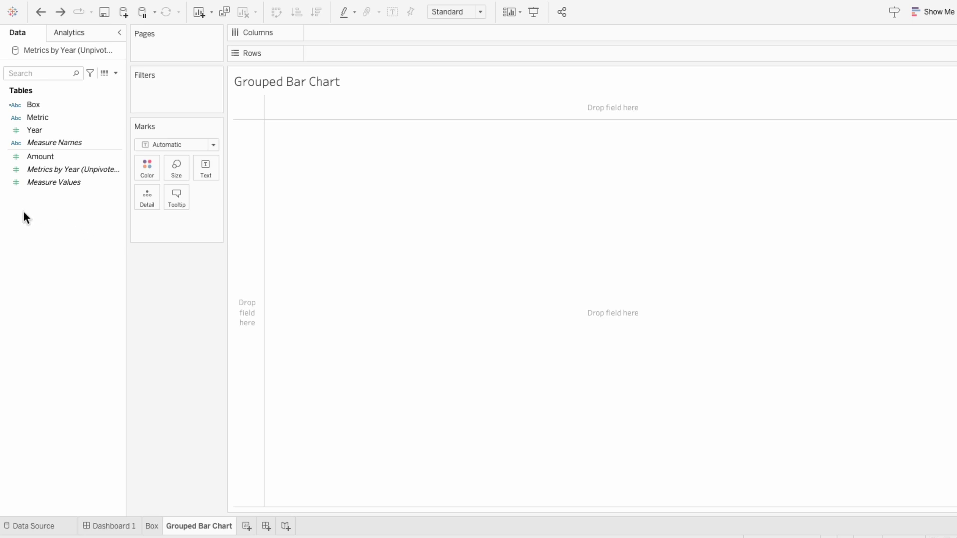
# Step: Chart SUM(Amount) as bars on Rows against discrete Year and Metric on Columns
pyautogui.moveTo(40, 134); pyautogui.dragTo(332, 31)
pyautogui.rightClick(333, 32)
pyautogui.click(354, 163)
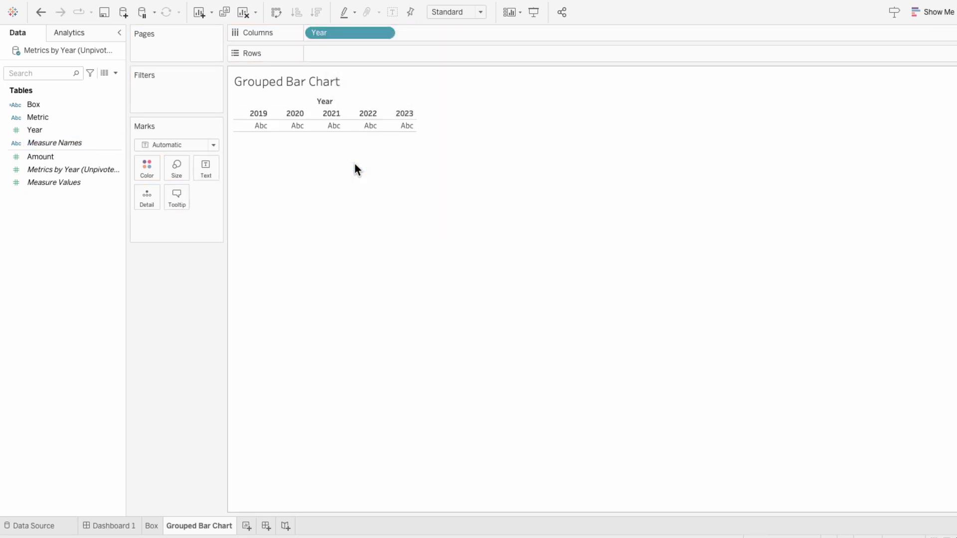
pyautogui.moveTo(62, 119); pyautogui.dragTo(420, 35)
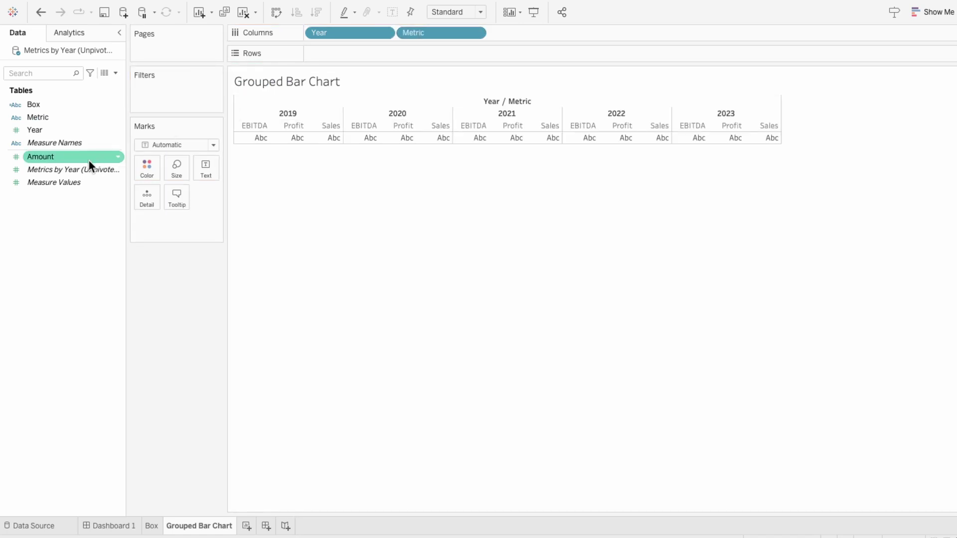
pyautogui.moveTo(89, 160); pyautogui.dragTo(387, 58)
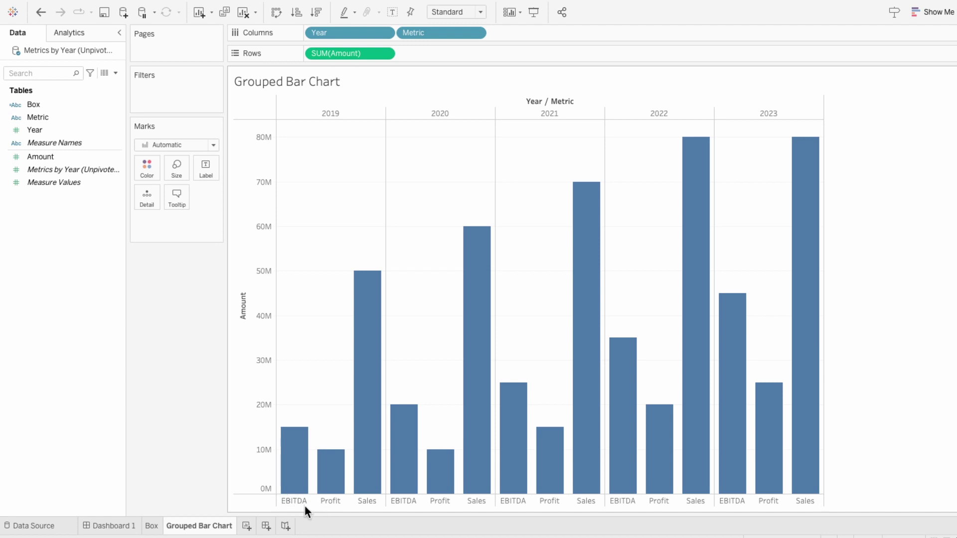
# Step: Move Year ahead of Metric on Columns and hide the Year headers
pyautogui.moveTo(341, 31); pyautogui.dragTo(513, 30)
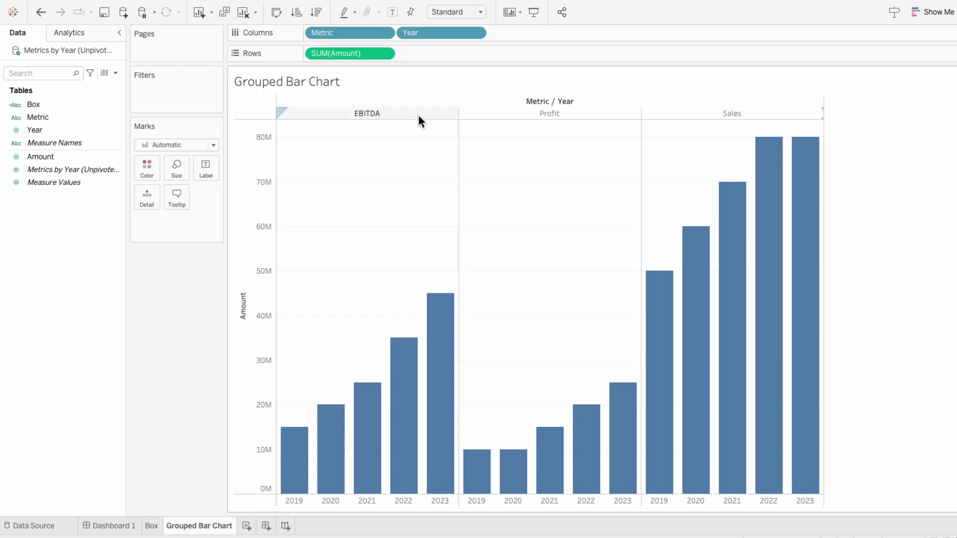
pyautogui.moveTo(429, 35); pyautogui.dragTo(321, 38)
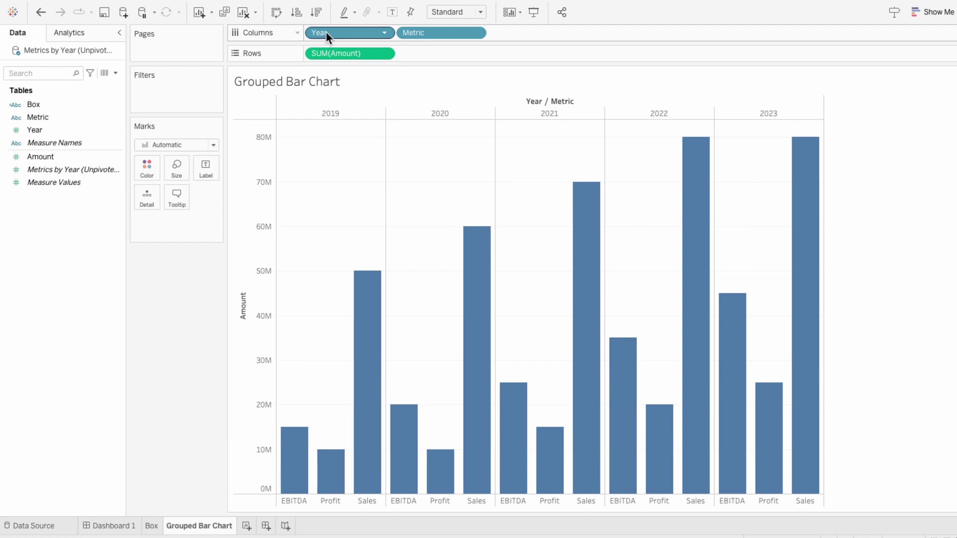
pyautogui.rightClick(327, 32)
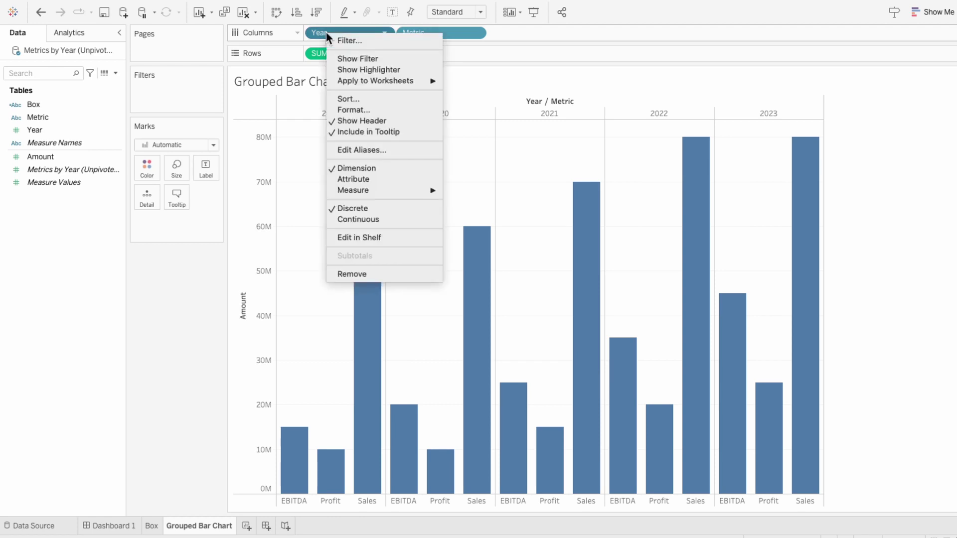
pyautogui.click(346, 120)
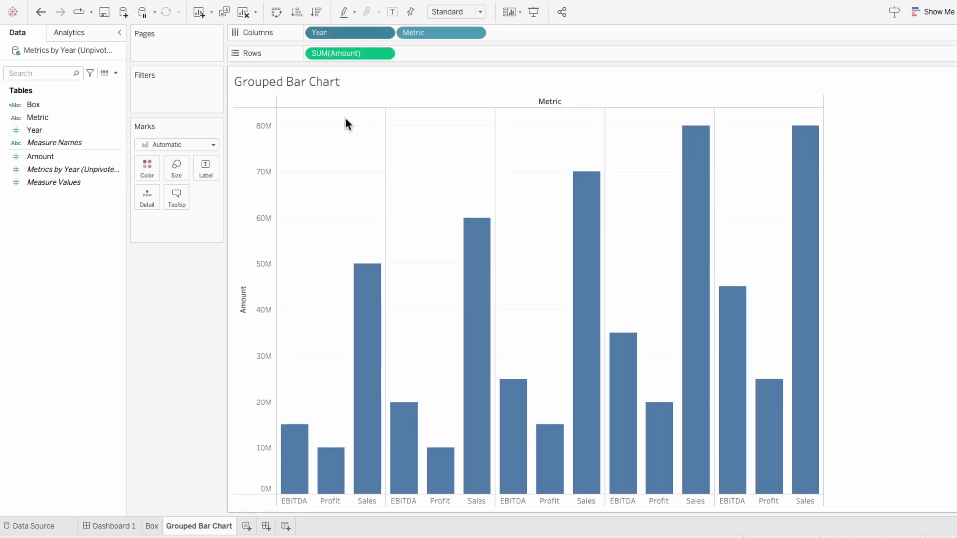
# Step: Hide the column field labels and set the view fit to Entire View
pyautogui.rightClick(344, 101)
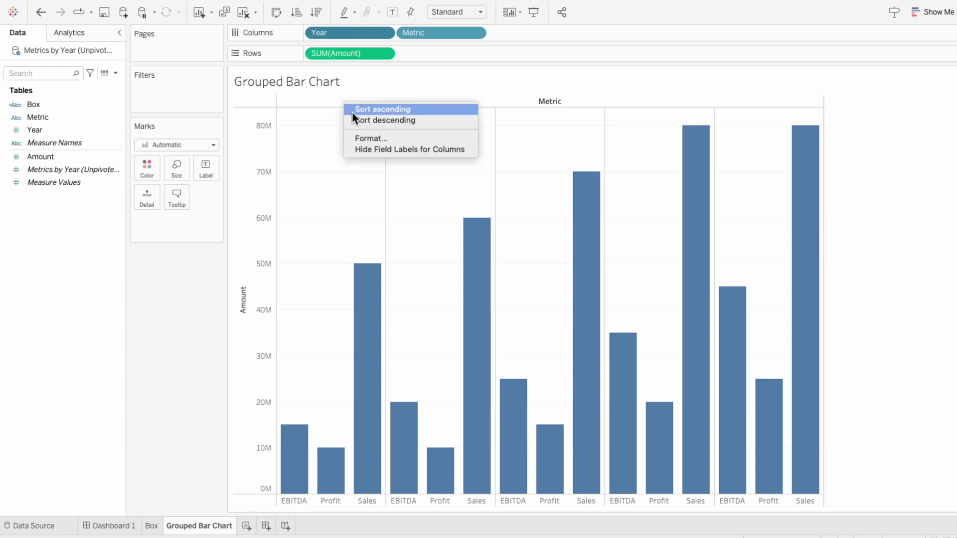
pyautogui.click(357, 150)
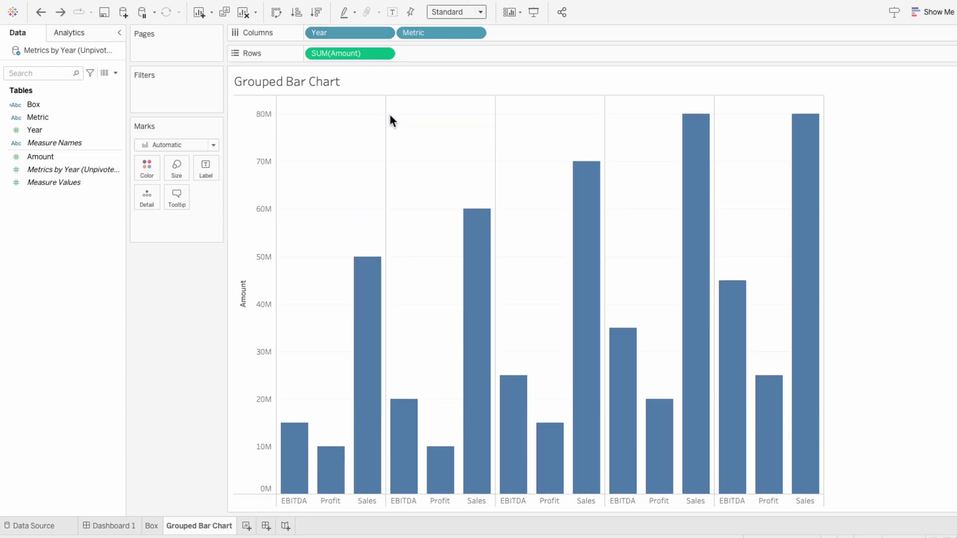
pyautogui.click(448, 14)
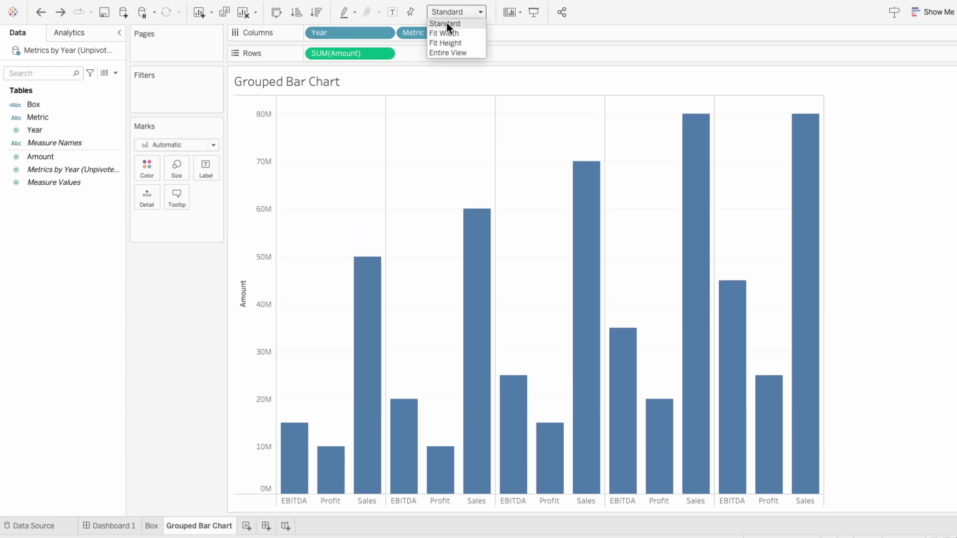
pyautogui.click(443, 51)
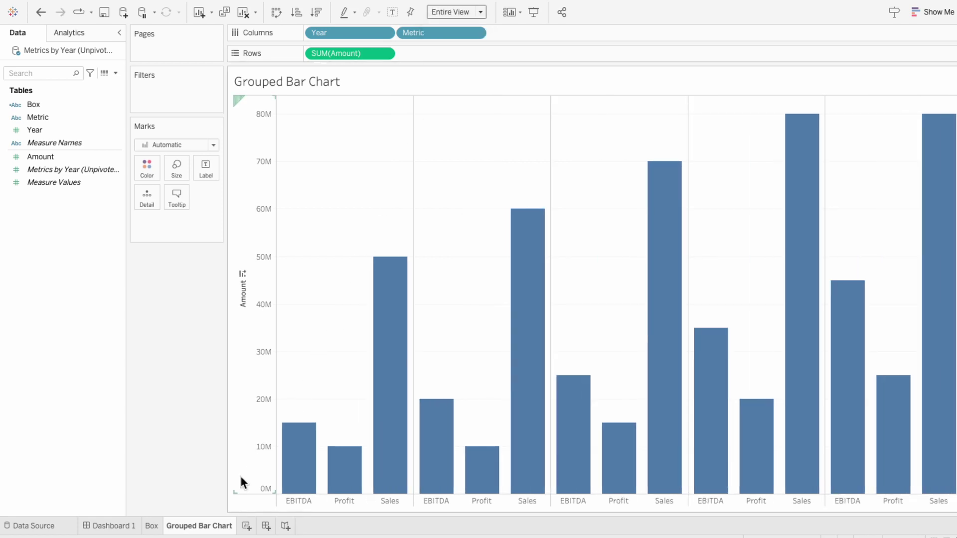
# Step: Duplicate the sheet as a yearly-totals chart: show Year headers, remove Metric, hide the Amount axis
pyautogui.rightClick(196, 530)
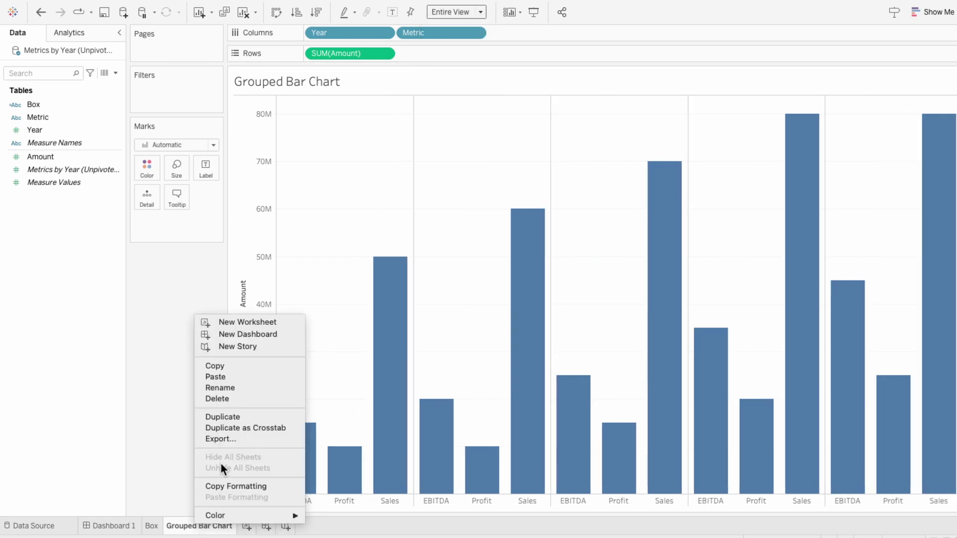
pyautogui.click(227, 419)
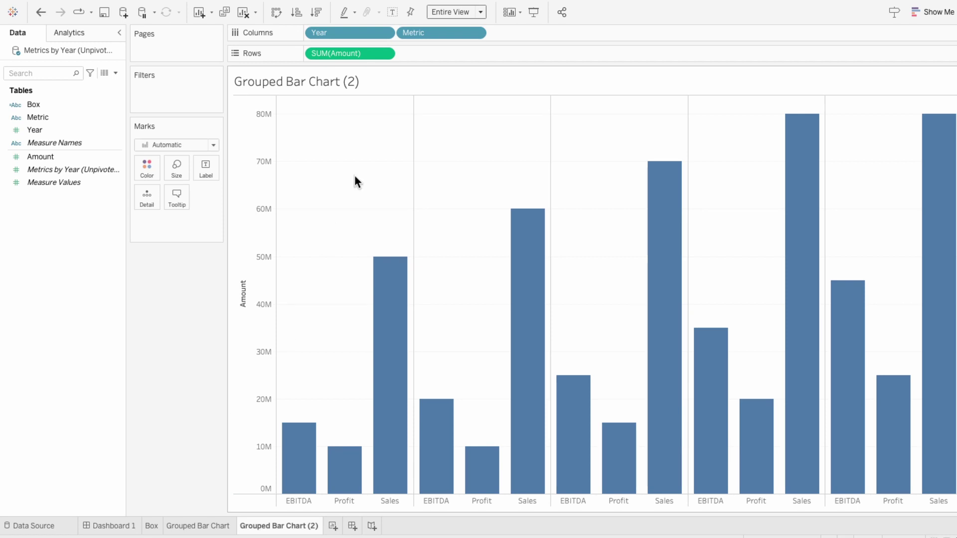
pyautogui.rightClick(360, 37)
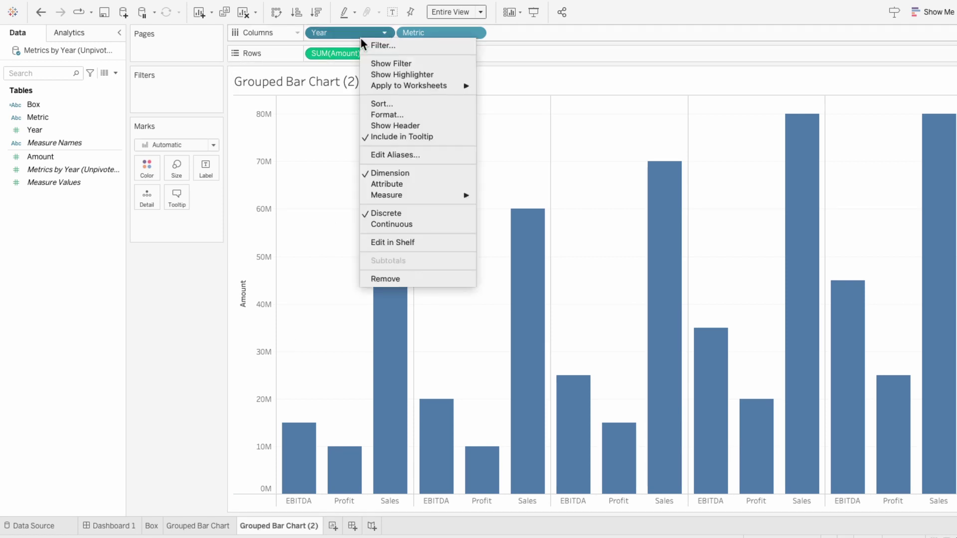
pyautogui.click(373, 125)
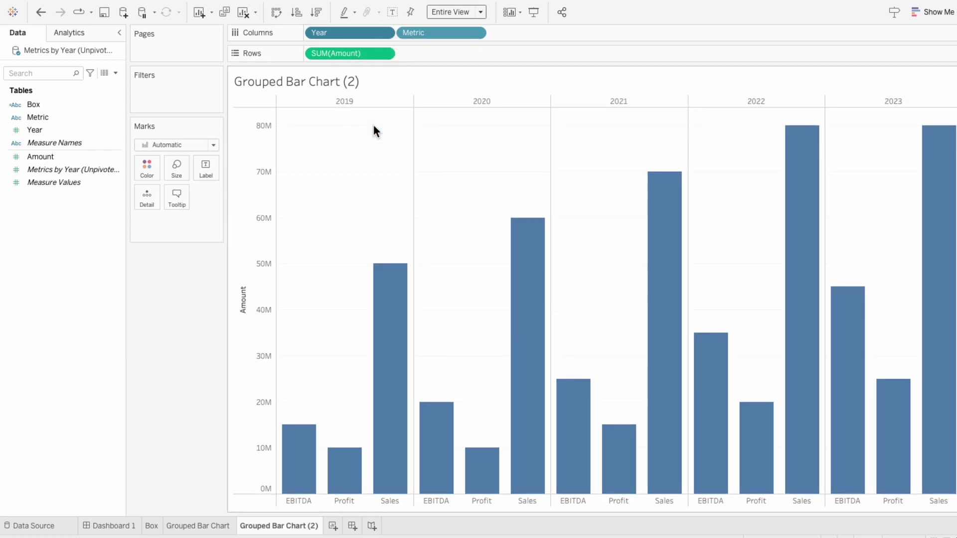
pyautogui.click(424, 35)
pyautogui.press('Delete')
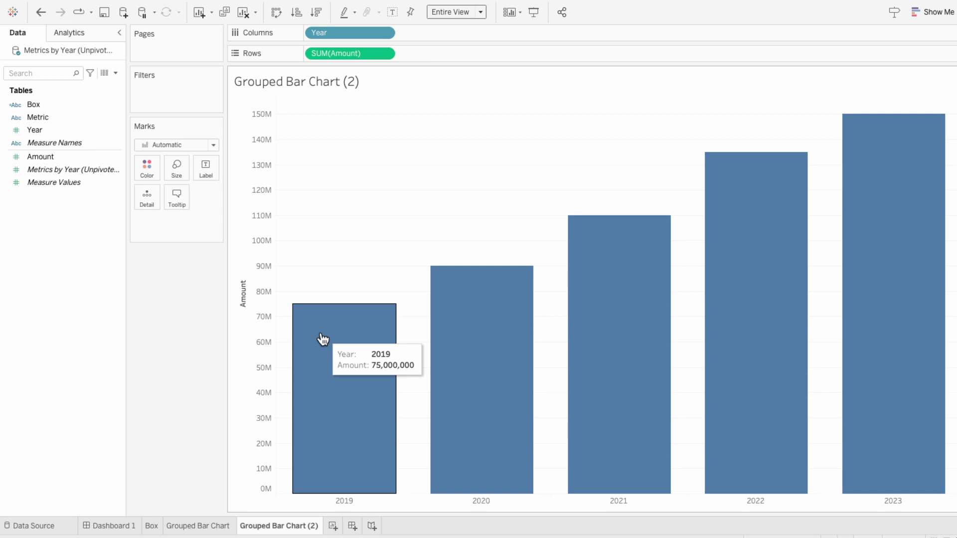
pyautogui.rightClick(261, 403)
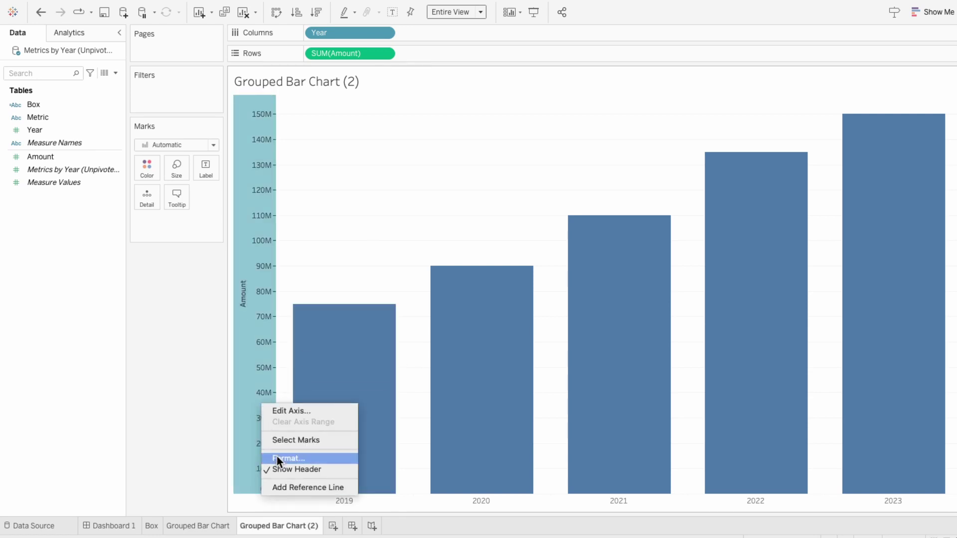
pyautogui.click(278, 469)
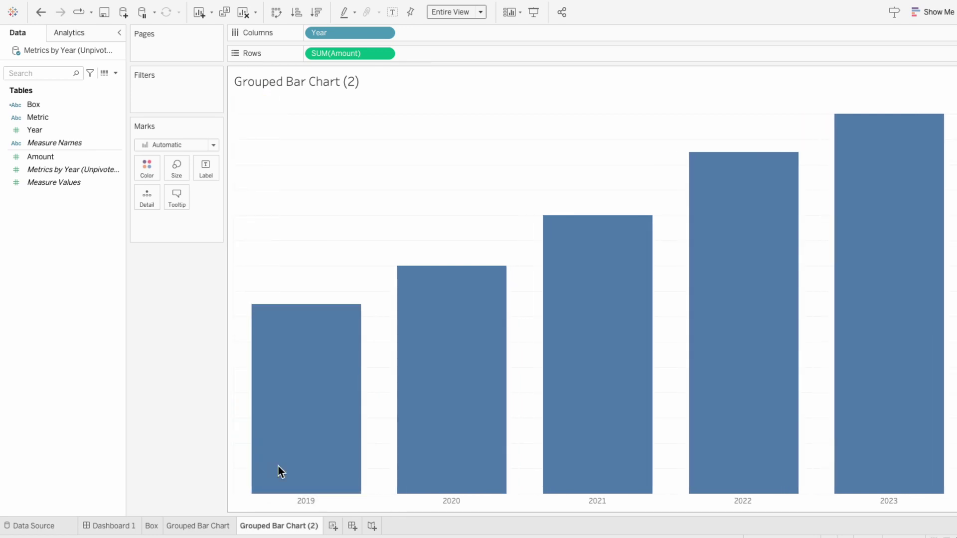
# Step: Rename the duplicated sheet to 'Grouped Bar Chart - Year'
pyautogui.doubleClick(309, 525)
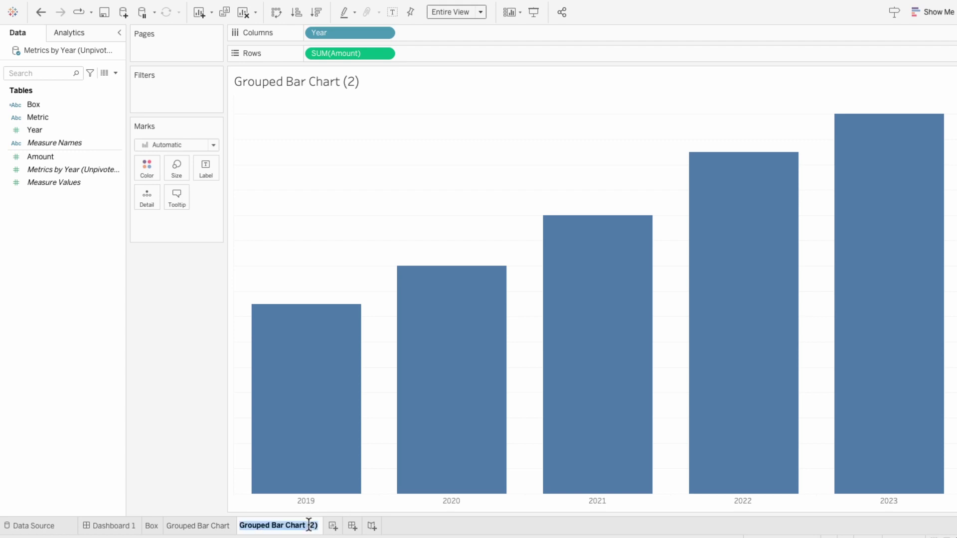
pyautogui.click(313, 525)
pyautogui.write('- Year')
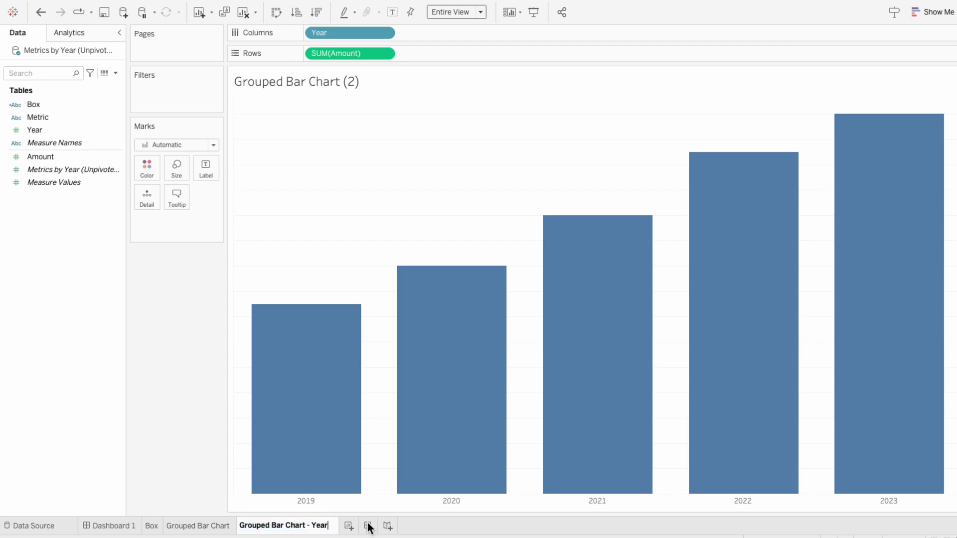
pyautogui.press('Return')
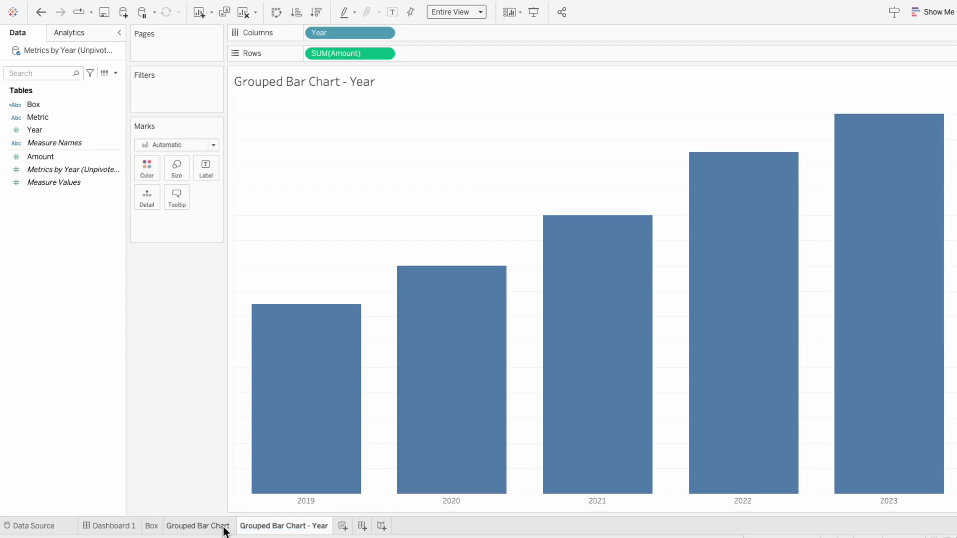
# Step: Rename the original sheet to 'Grouped Bar Chart - Metric'
pyautogui.click(199, 526)
pyautogui.doubleClick(227, 526)
pyautogui.click(229, 526)
pyautogui.write('- Metric')
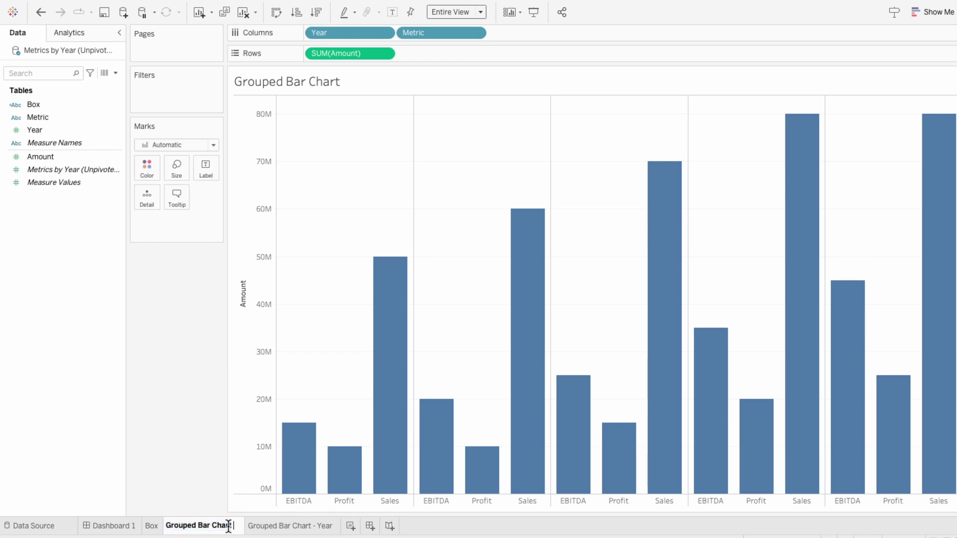
pyautogui.press('Return')
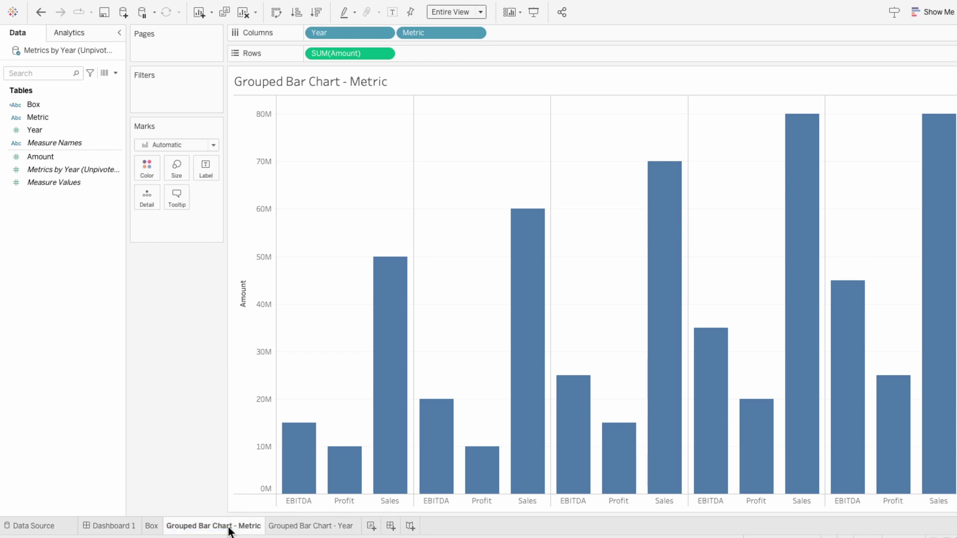
# Step: Place the Grouped Bar Chart - Metric sheet on Dashboard 1, enlarged to fill it
pyautogui.click(108, 531)
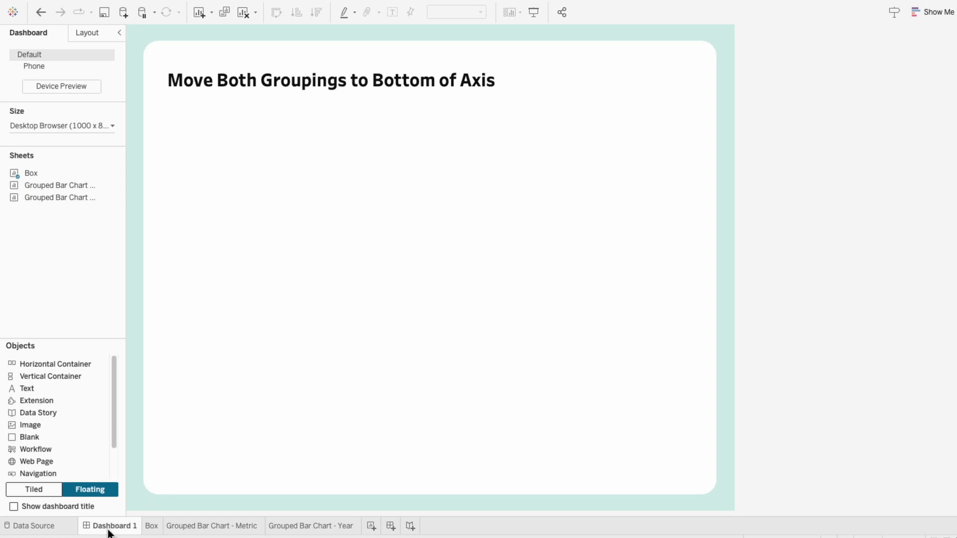
pyautogui.moveTo(41, 188); pyautogui.dragTo(180, 108)
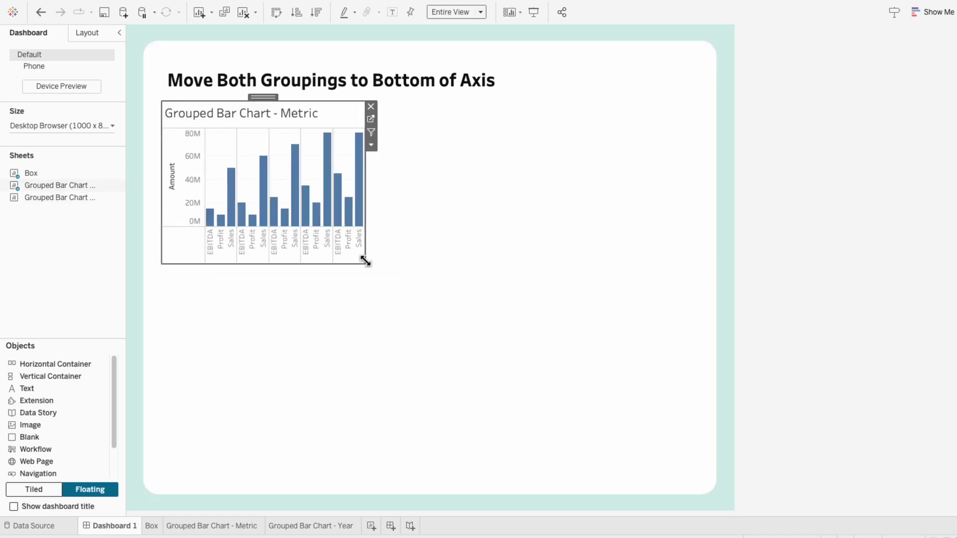
pyautogui.moveTo(365, 261); pyautogui.dragTo(706, 466)
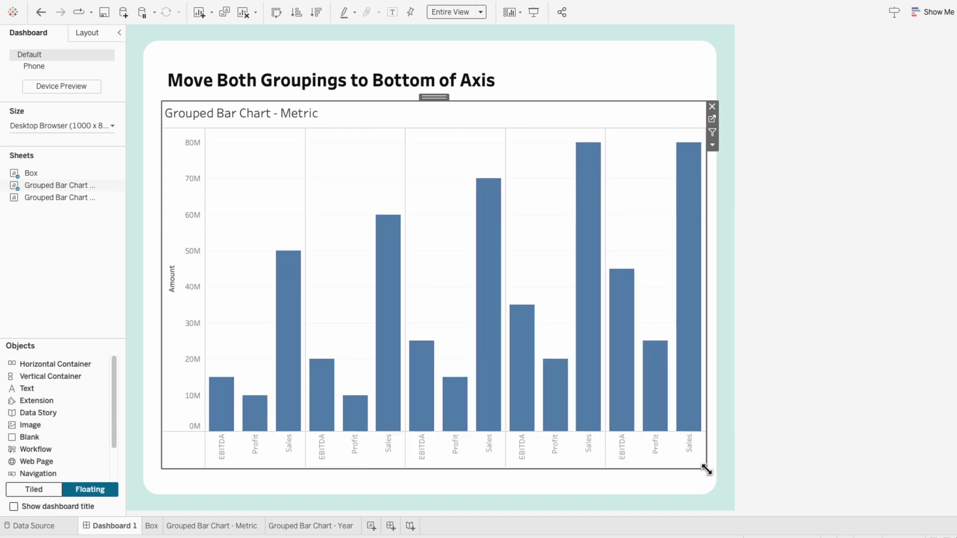
# Step: Hide the metric chart's title and rotate the metric labels to horizontal
pyautogui.rightClick(267, 114)
pyautogui.click(280, 140)
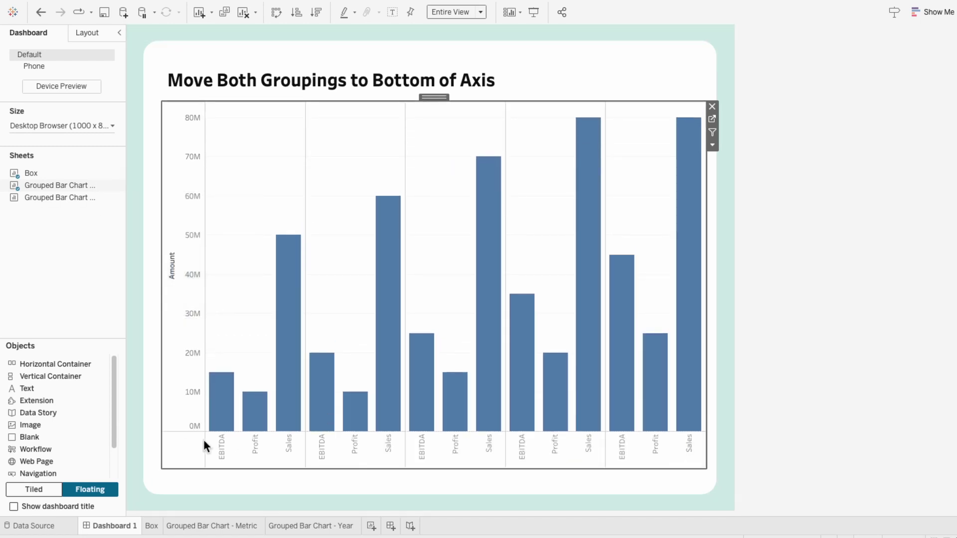
pyautogui.rightClick(223, 442)
pyautogui.click(236, 392)
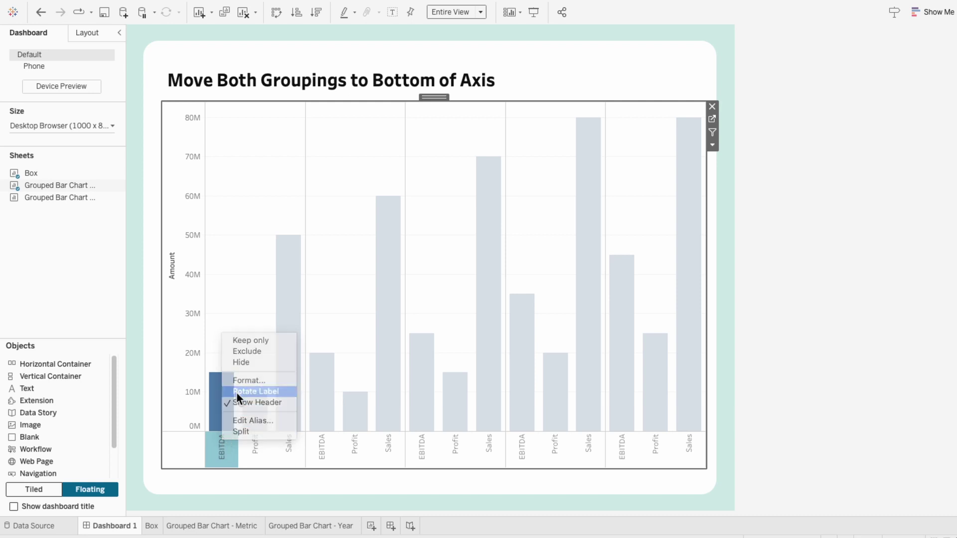
pyautogui.click(235, 461)
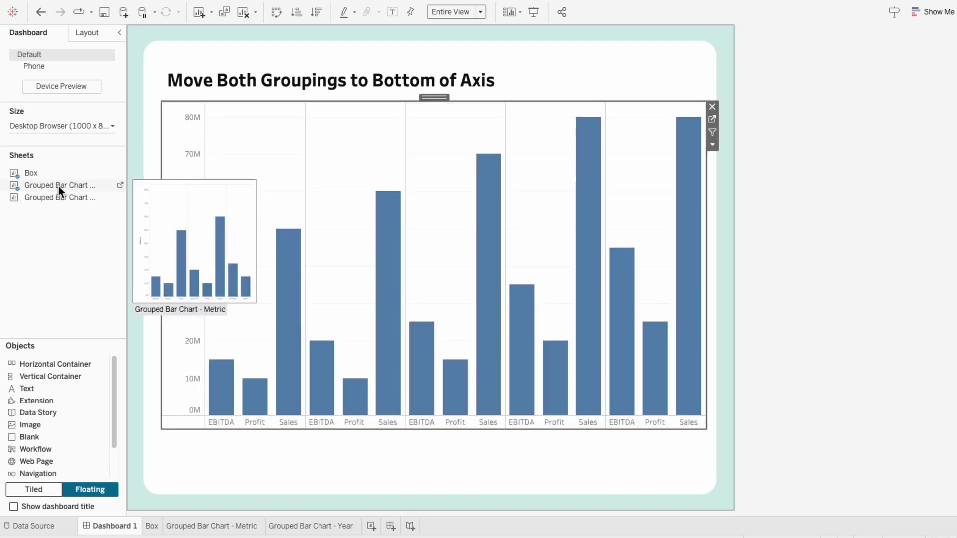
# Step: Add the Grouped Bar Chart - Year sheet untitled, as a thin strip spanning the chart's width
pyautogui.moveTo(58, 197); pyautogui.dragTo(179, 129)
pyautogui.rightClick(240, 147)
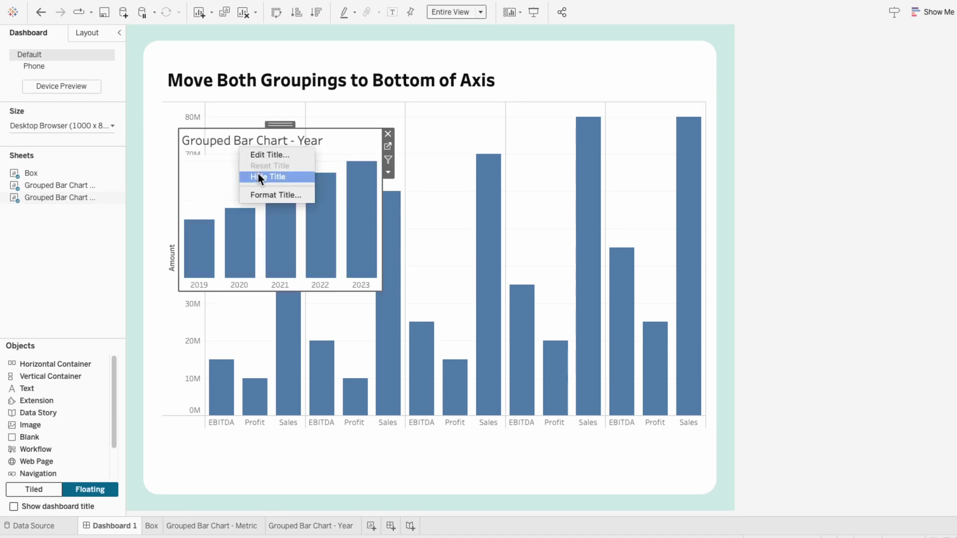
pyautogui.click(259, 177)
pyautogui.moveTo(284, 128); pyautogui.dragTo(290, 271)
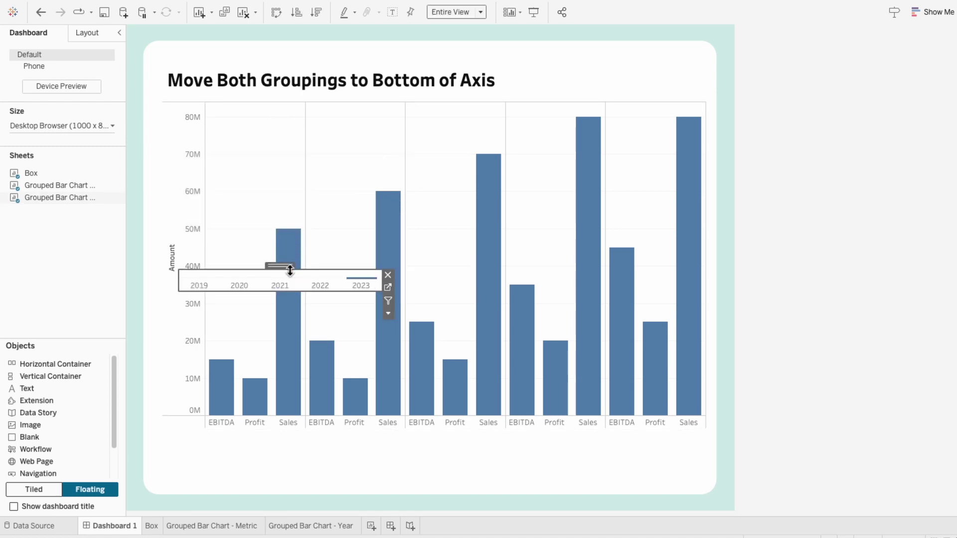
pyautogui.moveTo(383, 290); pyautogui.dragTo(700, 289)
# Step: Move the year strip below the metric labels and send it behind the metric chart in Layout
pyautogui.click(448, 262)
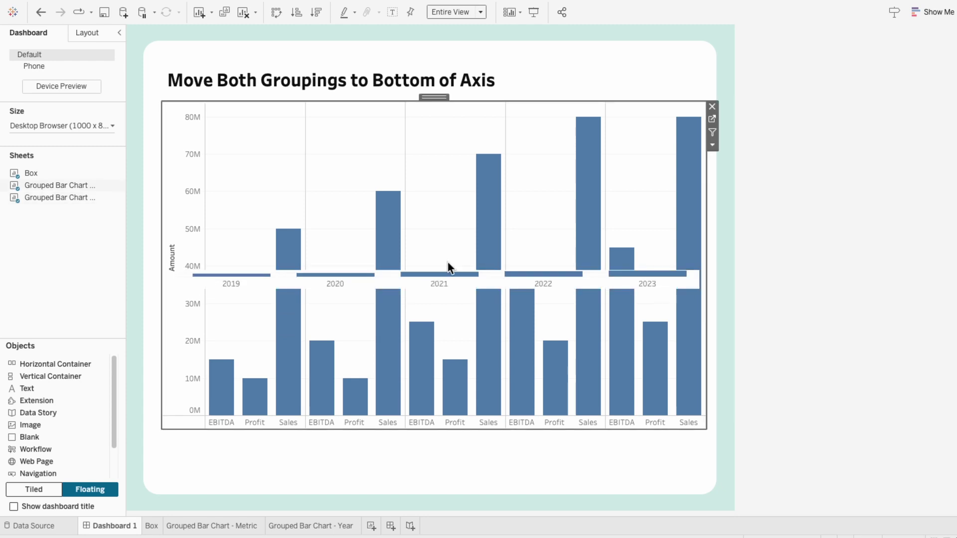
pyautogui.click(440, 293)
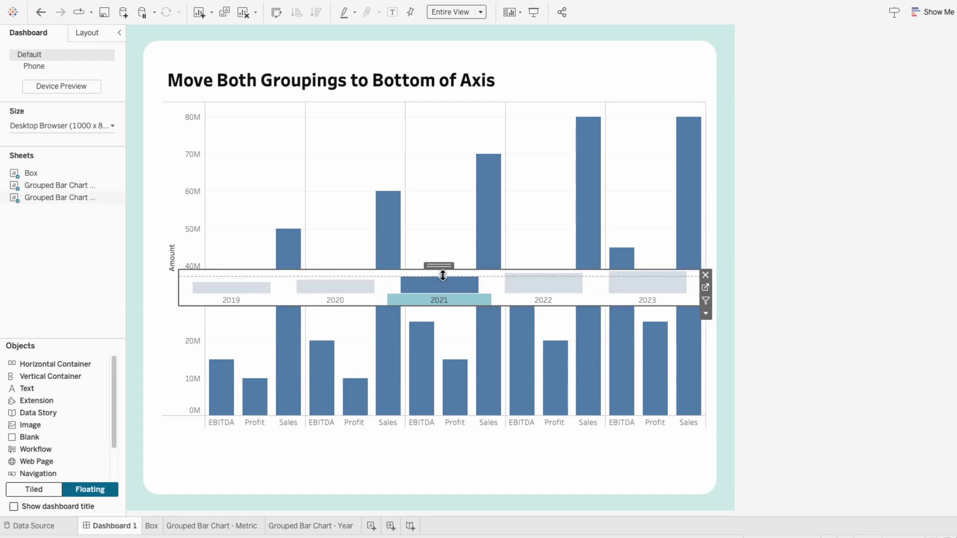
pyautogui.moveTo(443, 275); pyautogui.dragTo(456, 422)
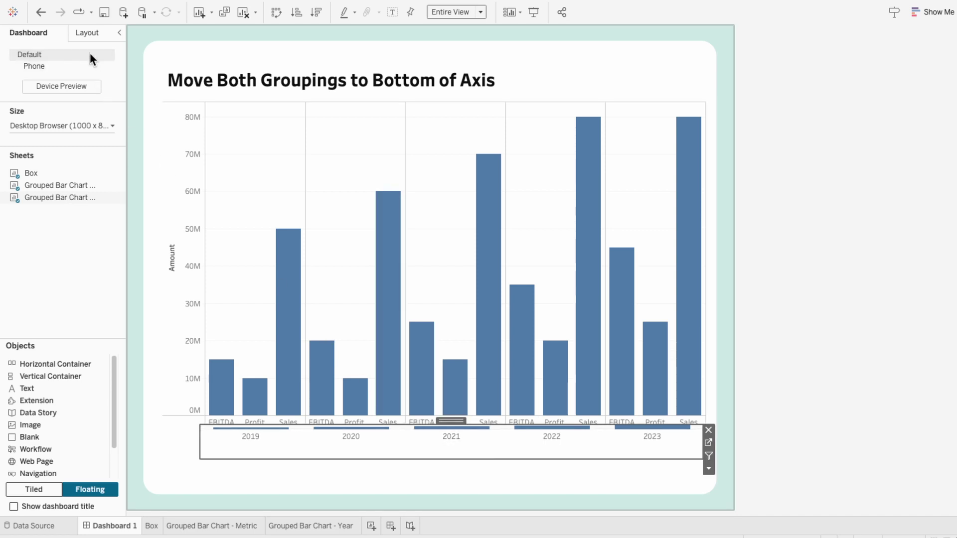
pyautogui.click(82, 37)
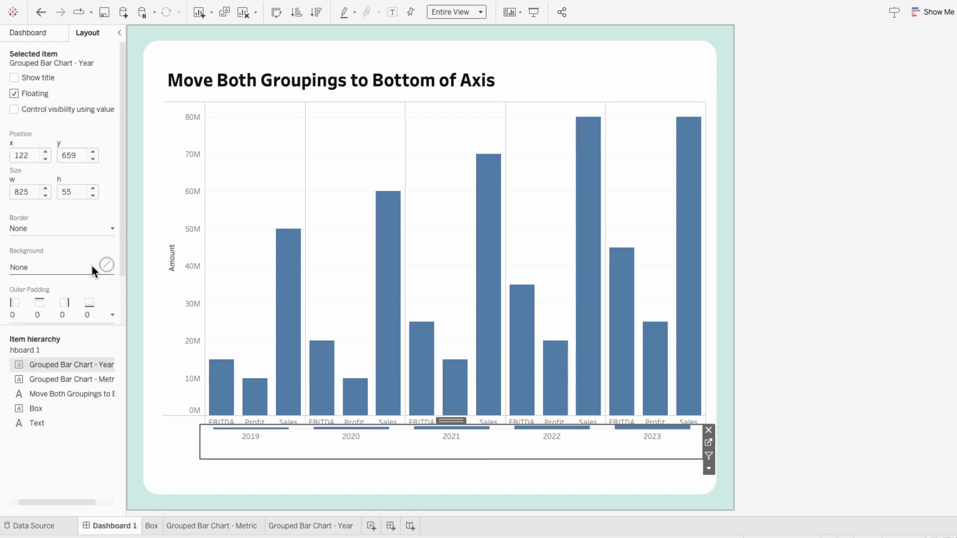
pyautogui.moveTo(79, 360); pyautogui.dragTo(77, 382)
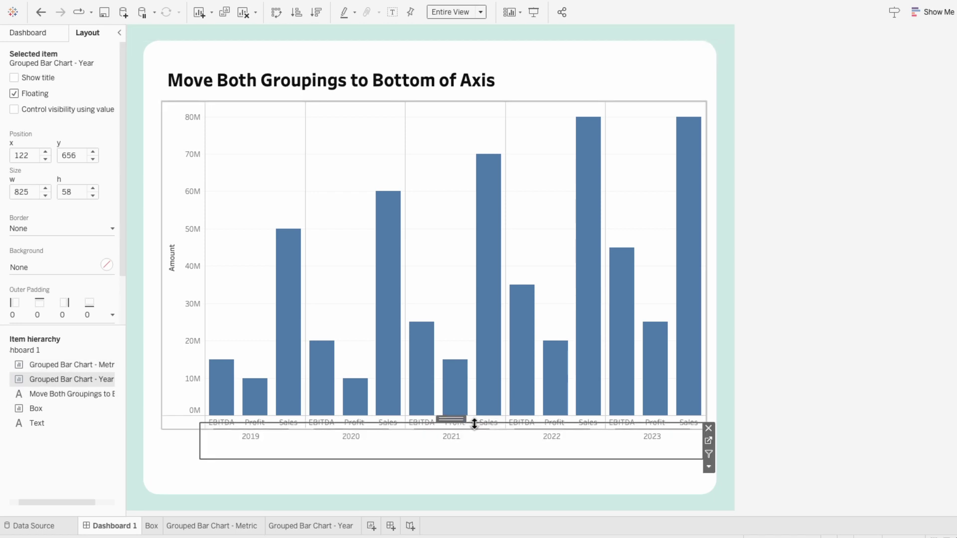
# Step: Fine-tune the metric chart and year strip edges so years align under each bar
pyautogui.click(781, 365)
pyautogui.click(624, 418)
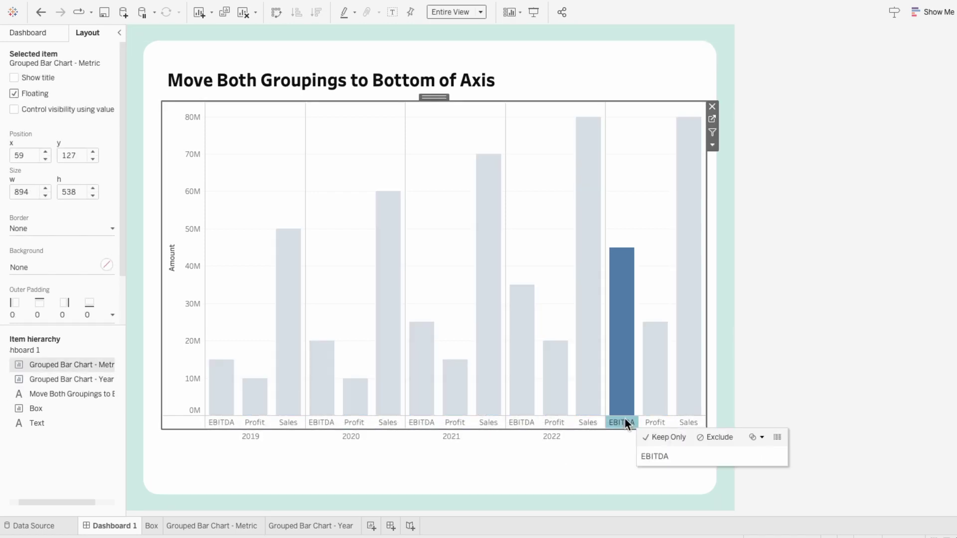
pyautogui.moveTo(624, 409); pyautogui.dragTo(624, 408)
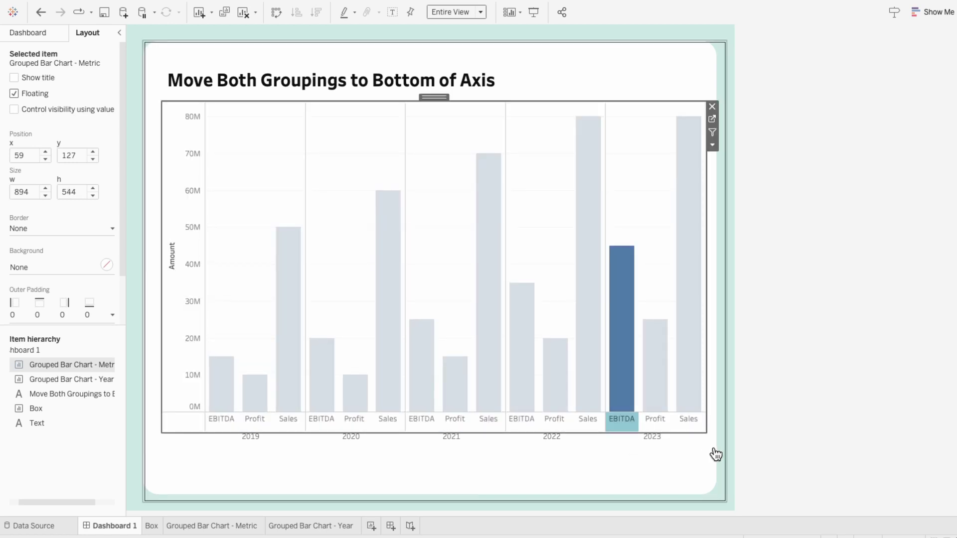
pyautogui.click(662, 450)
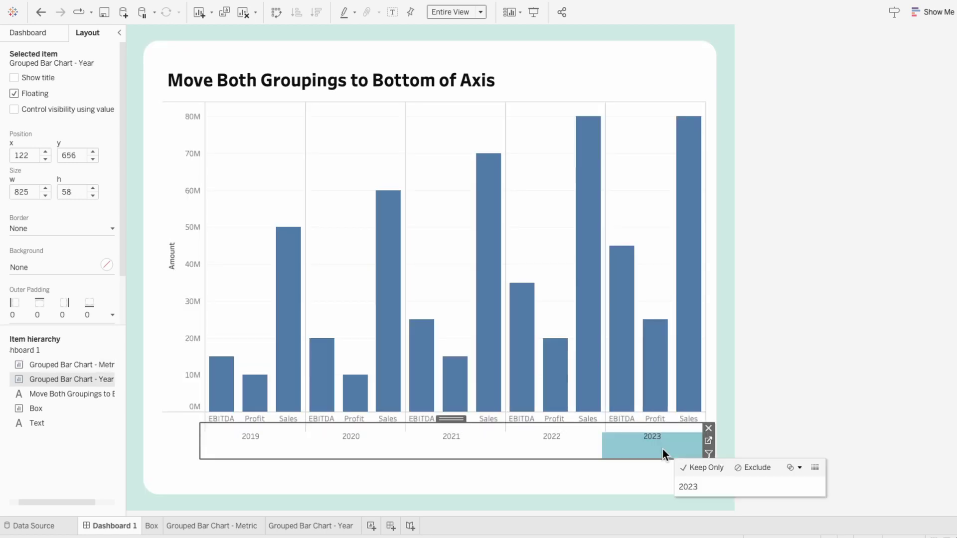
pyautogui.moveTo(451, 420); pyautogui.dragTo(457, 421)
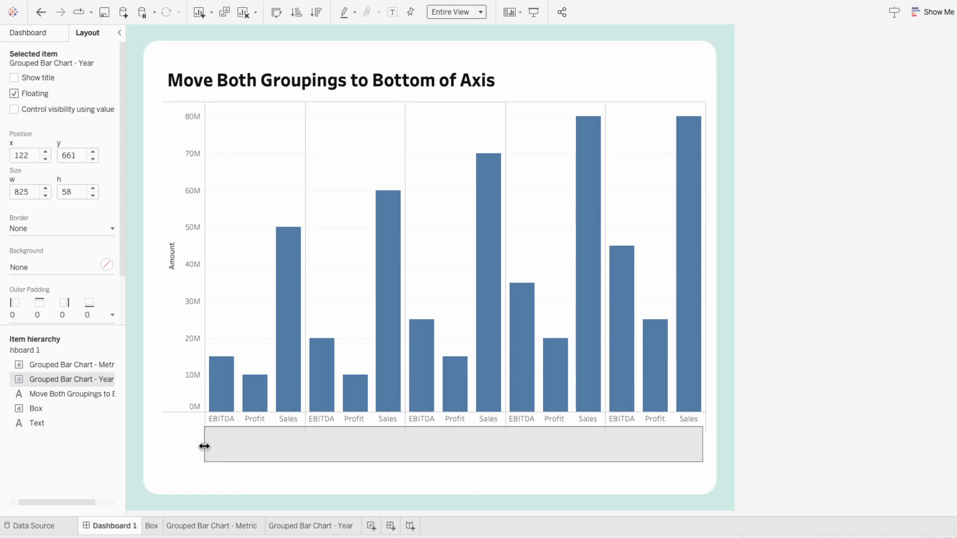
pyautogui.moveTo(204, 446); pyautogui.dragTo(208, 446)
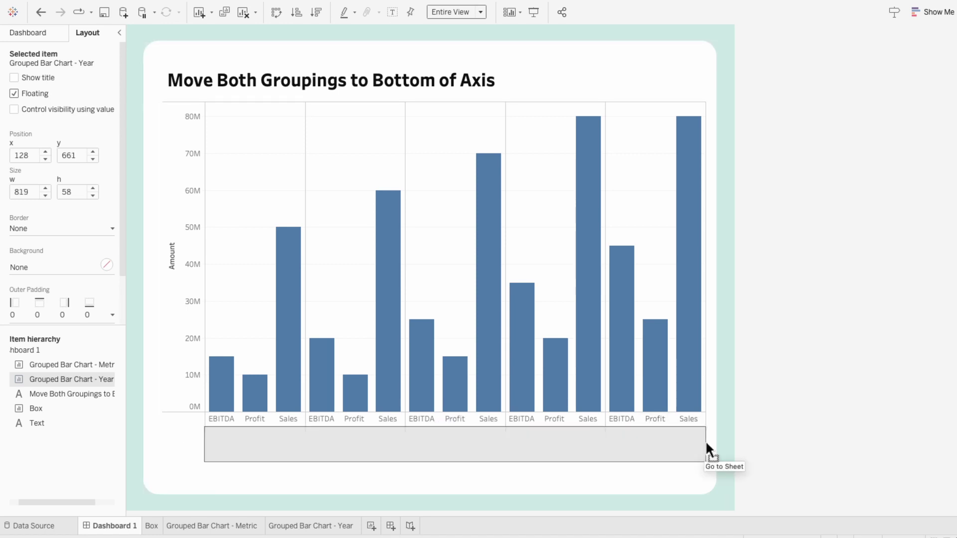
pyautogui.moveTo(705, 440); pyautogui.dragTo(708, 441)
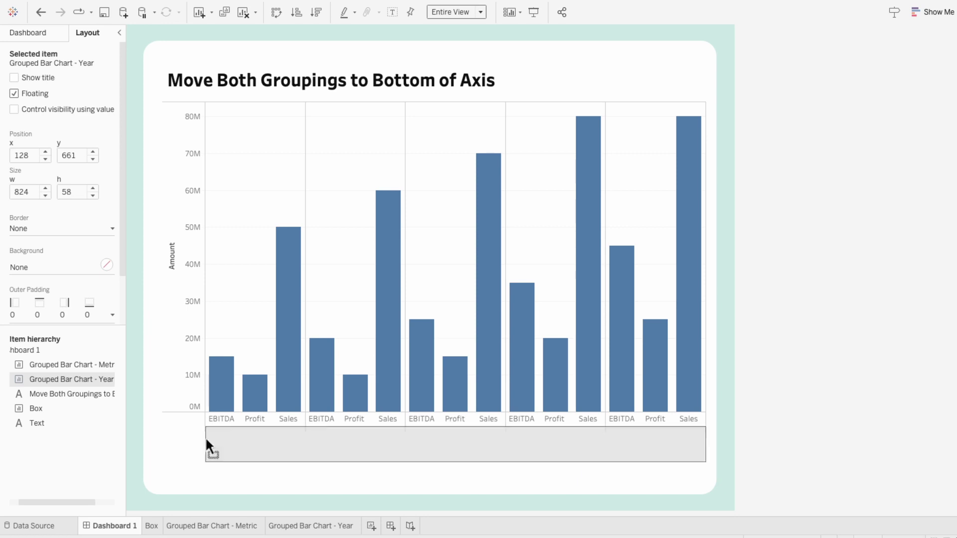
pyautogui.moveTo(204, 436); pyautogui.dragTo(205, 437)
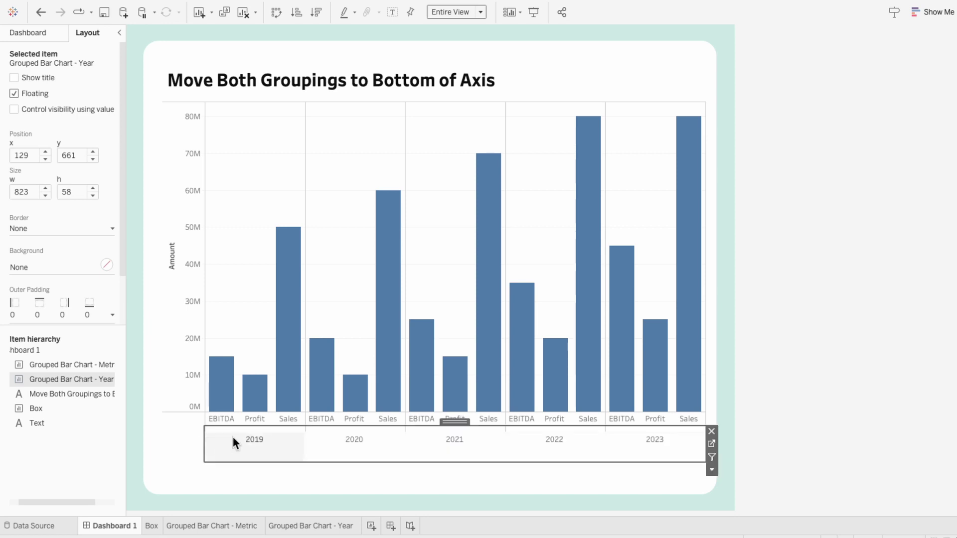
# Step: Set the year label font size to 12
pyautogui.rightClick(527, 445)
pyautogui.click(548, 491)
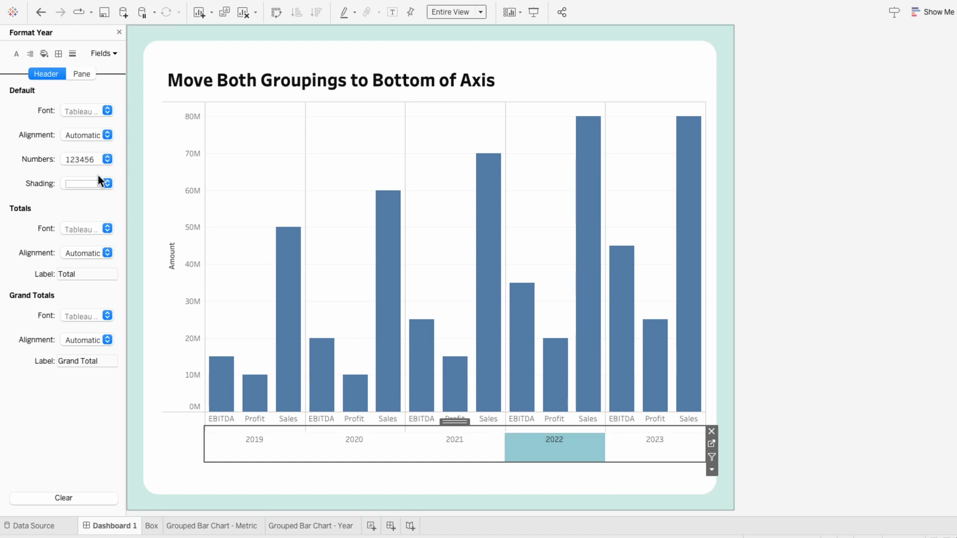
pyautogui.click(76, 111)
pyautogui.click(81, 154)
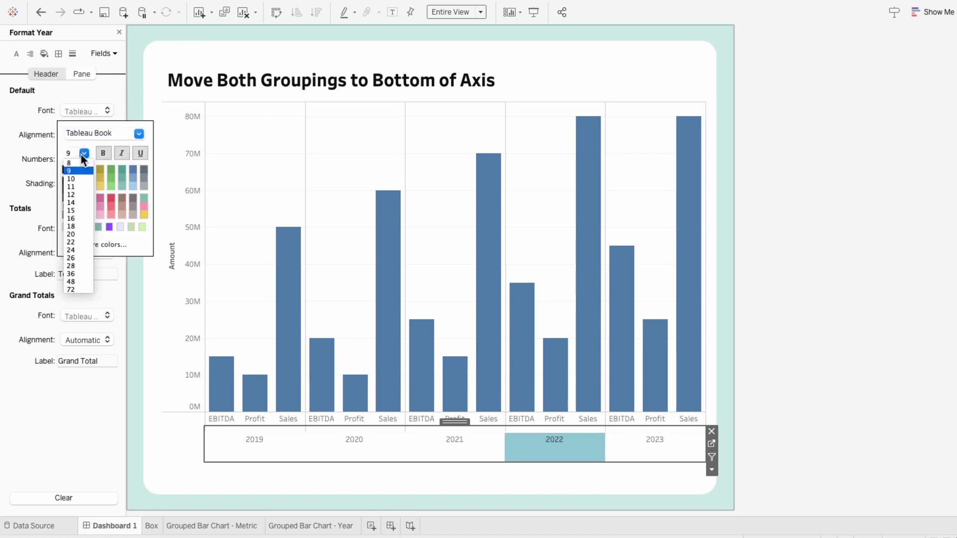
pyautogui.click(76, 194)
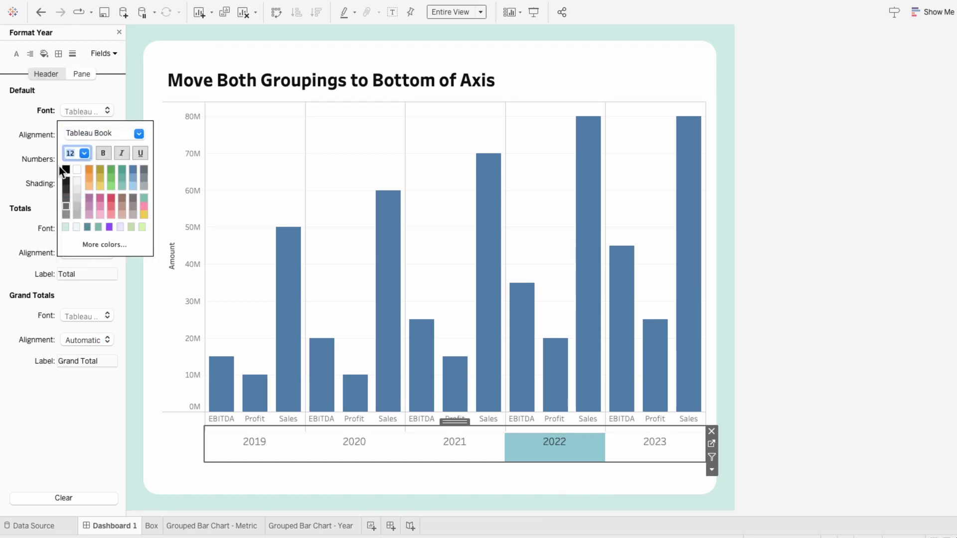
# Step: Set the EBITDA/Profit/Sales metric label font size to 10
pyautogui.click(522, 421)
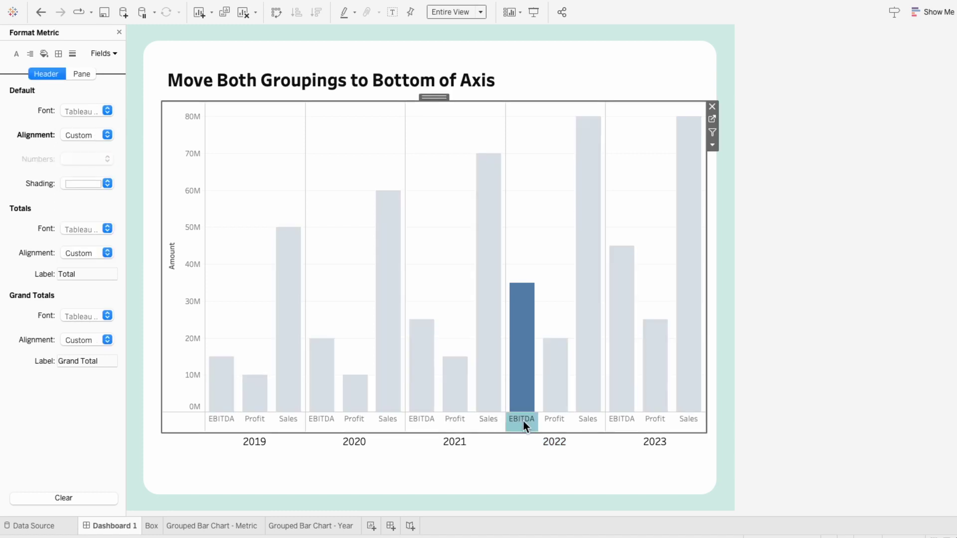
pyautogui.click(78, 112)
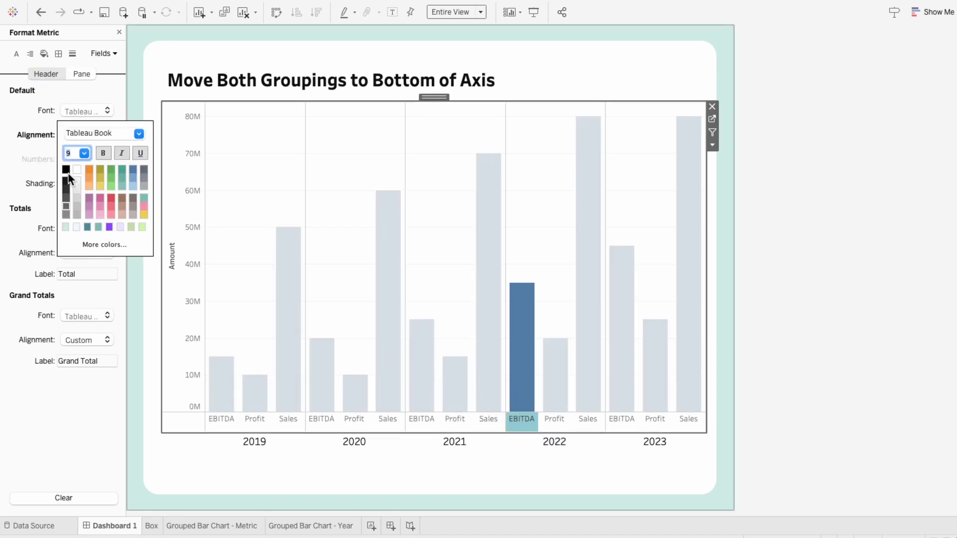
pyautogui.click(83, 154)
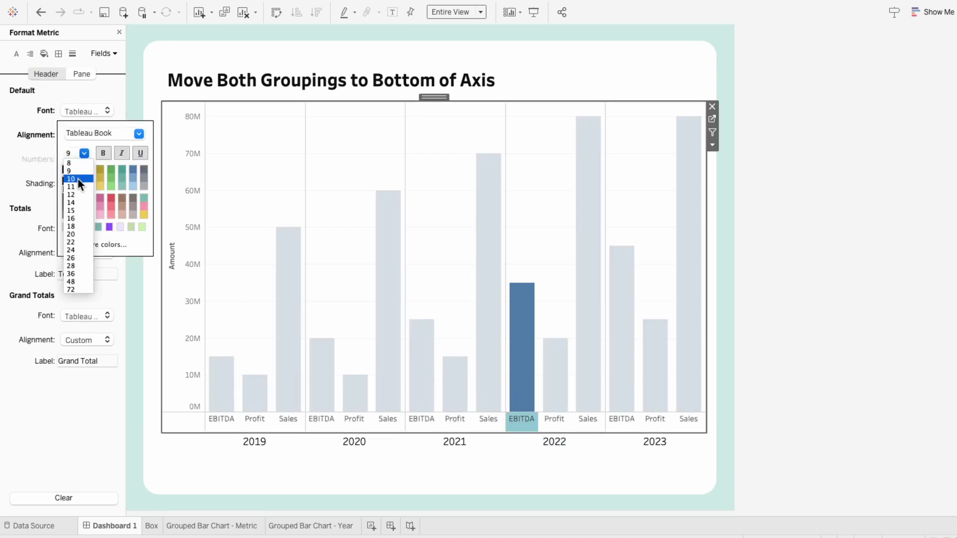
pyautogui.click(78, 178)
pyautogui.press('Escape')
pyautogui.click(858, 339)
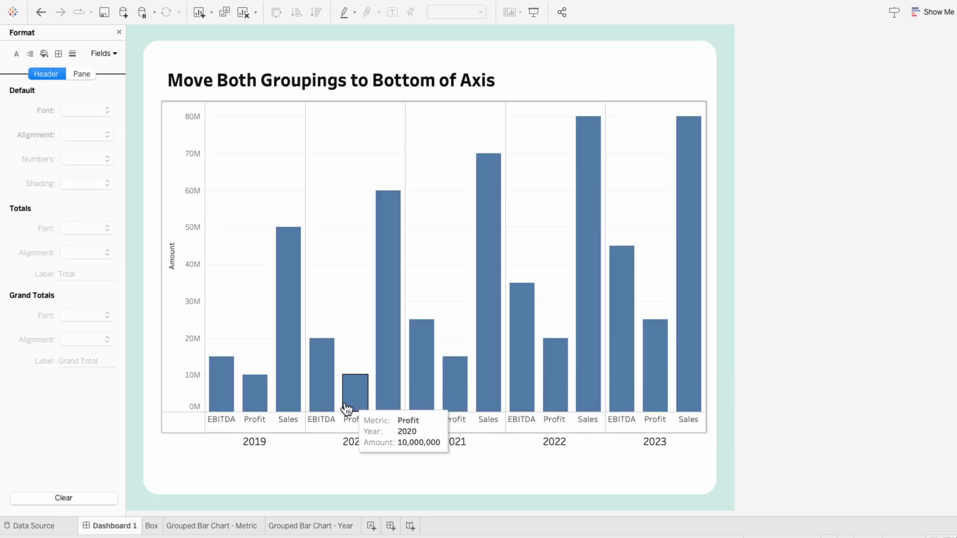
# Step: Remove the pane row dividers and raise the column divider level to maximum
pyautogui.rightClick(217, 430)
pyautogui.click(237, 472)
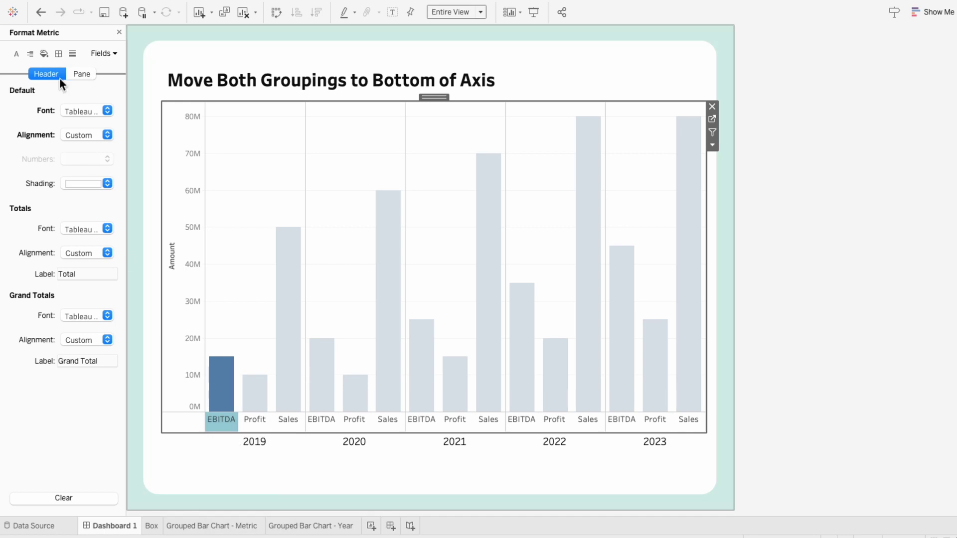
pyautogui.click(58, 54)
pyautogui.click(80, 343)
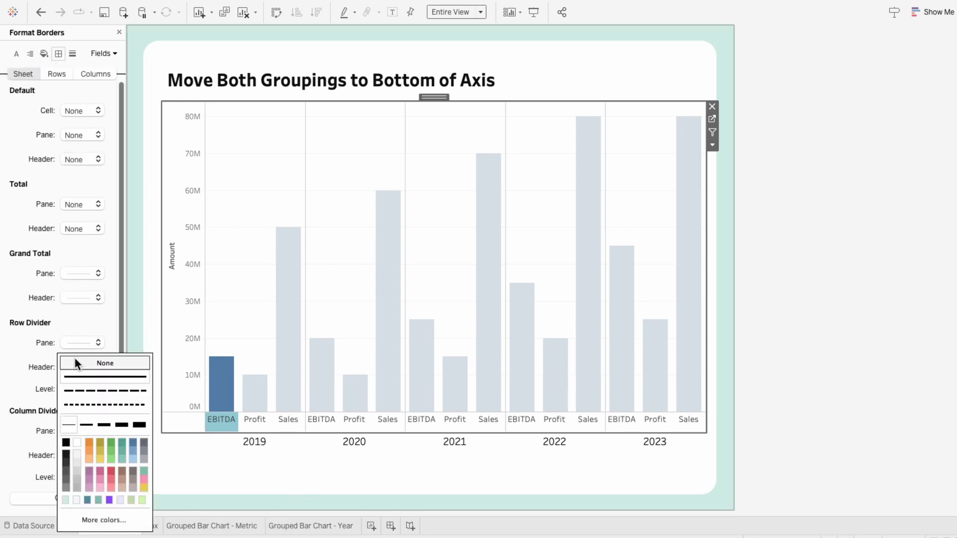
pyautogui.click(73, 355)
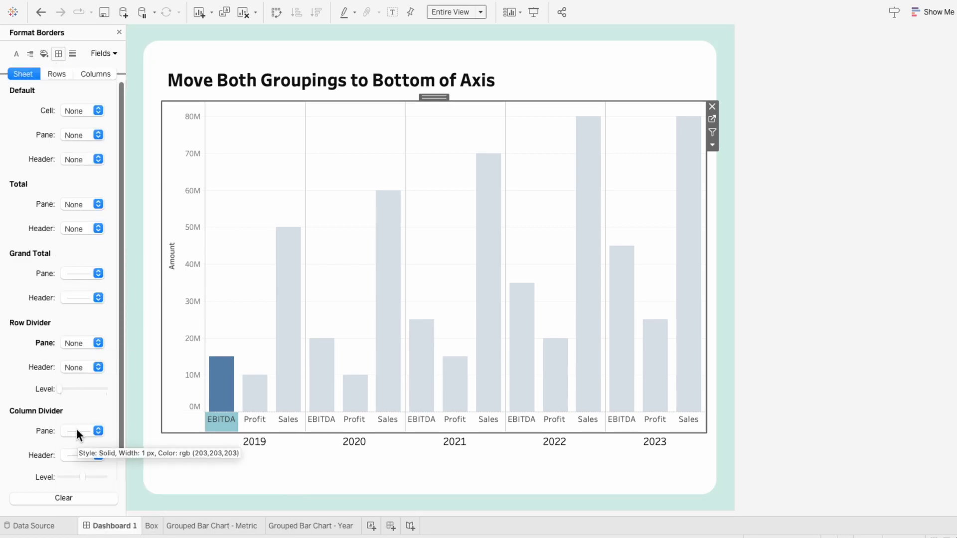
pyautogui.moveTo(82, 477); pyautogui.dragTo(95, 477)
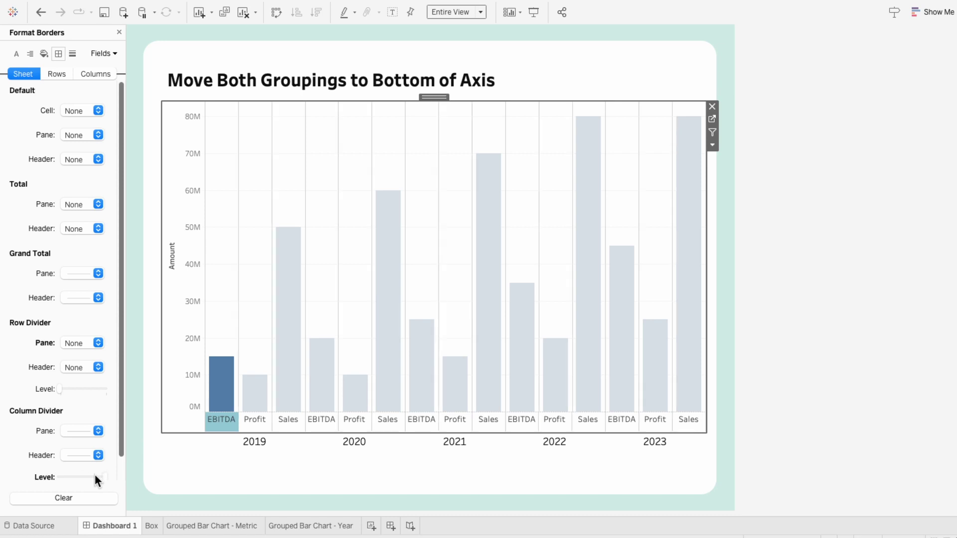
# Step: Set pane column dividers to None and header column dividers to a solid line
pyautogui.click(86, 430)
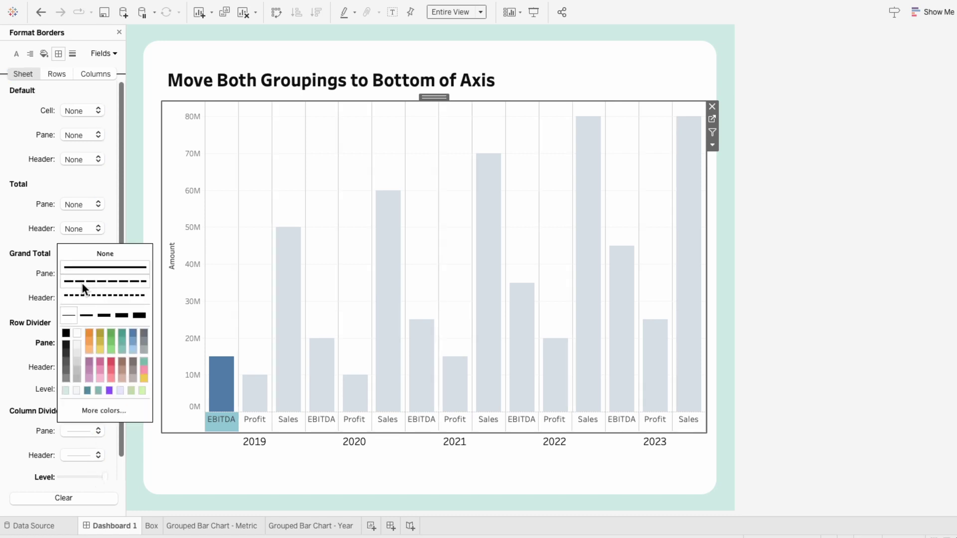
pyautogui.click(79, 253)
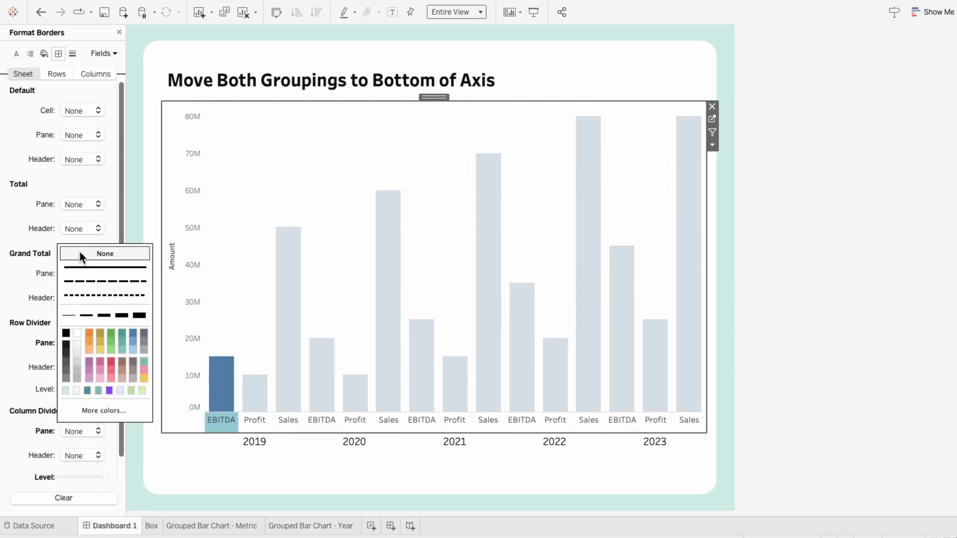
pyautogui.click(87, 455)
pyautogui.click(90, 293)
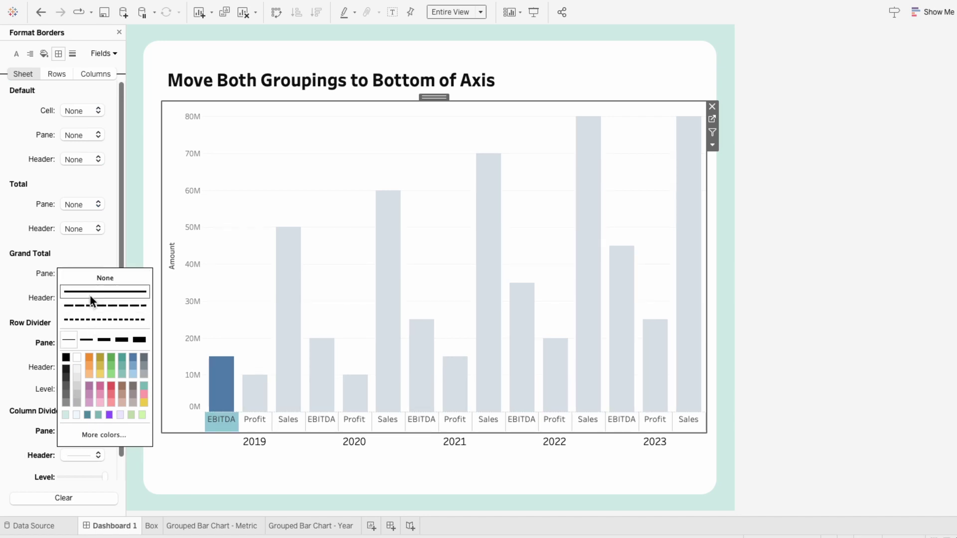
pyautogui.click(224, 417)
pyautogui.click(807, 416)
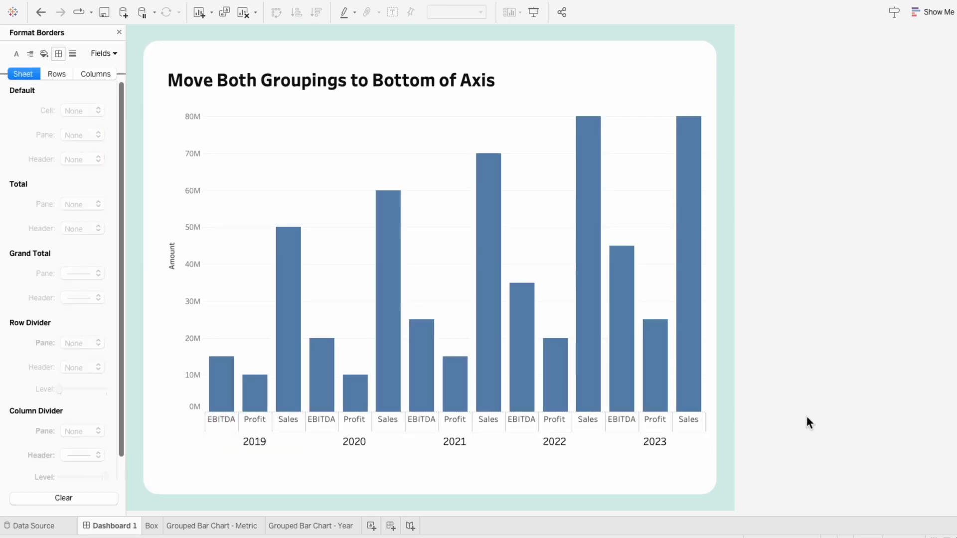
# Step: Give the year labels solid column dividers in their header borders
pyautogui.rightClick(353, 447)
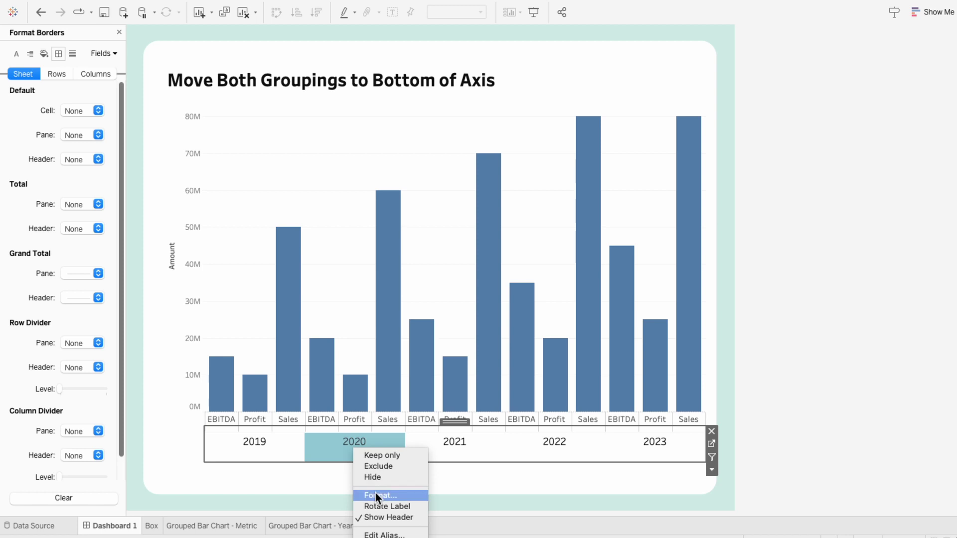
pyautogui.click(376, 493)
pyautogui.click(59, 54)
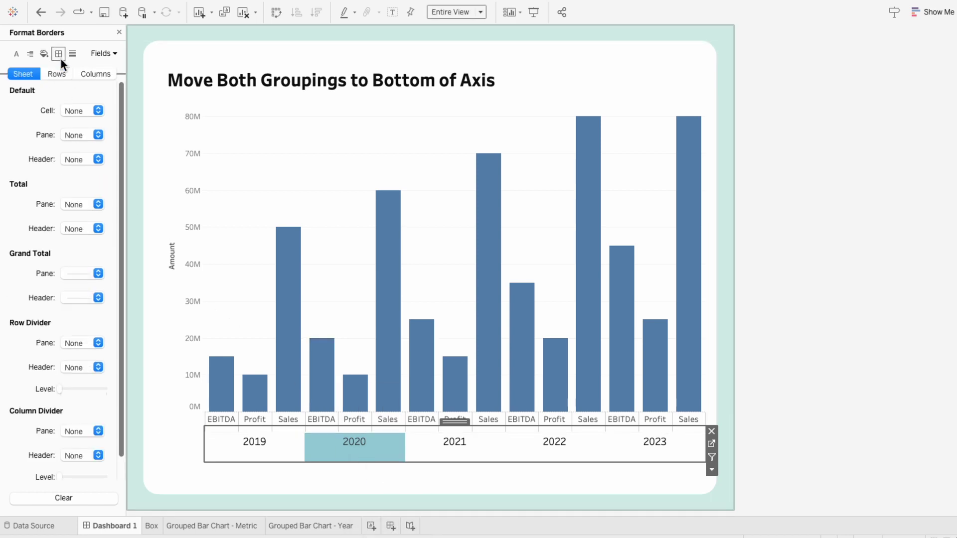
pyautogui.click(84, 455)
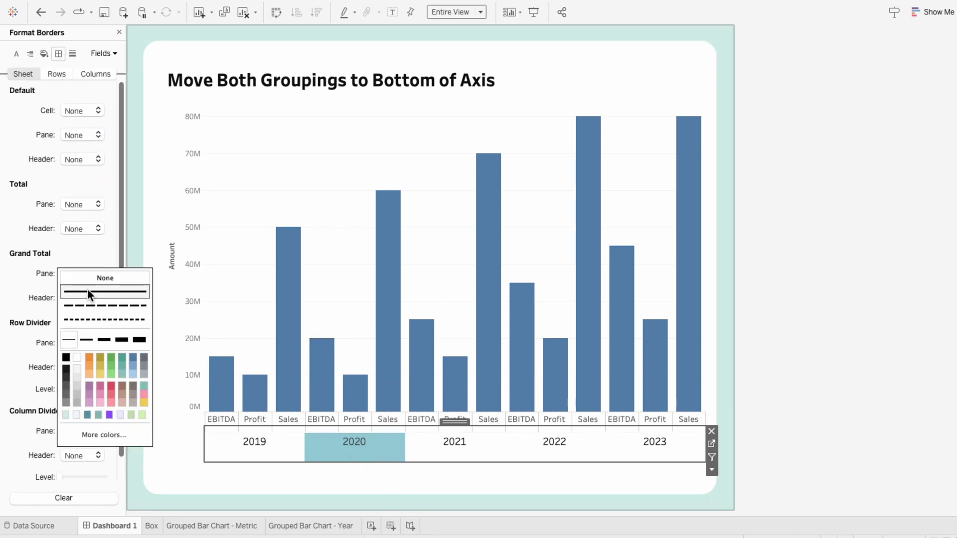
pyautogui.click(88, 290)
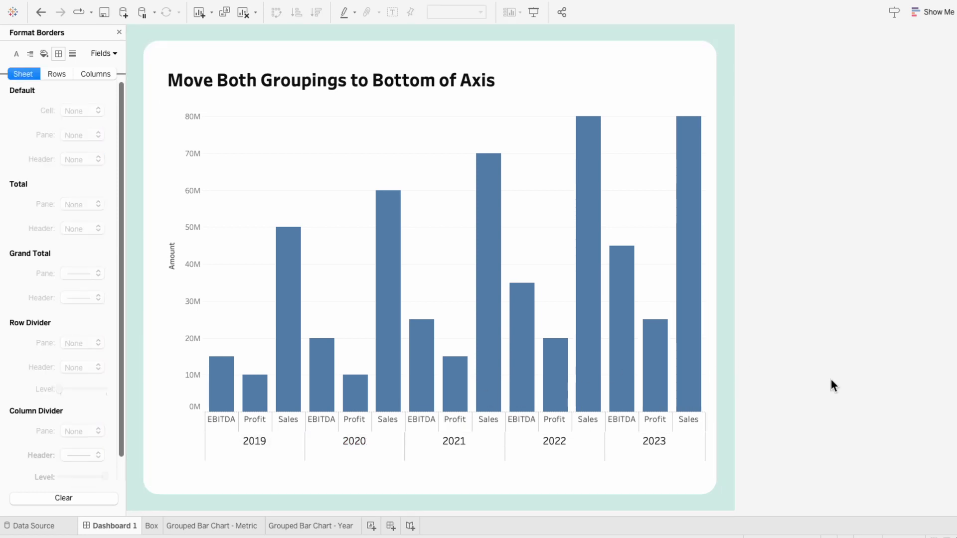
# Step: Clear the 'Amount' title from the vertical axis of the bar chart
pyautogui.click(262, 156)
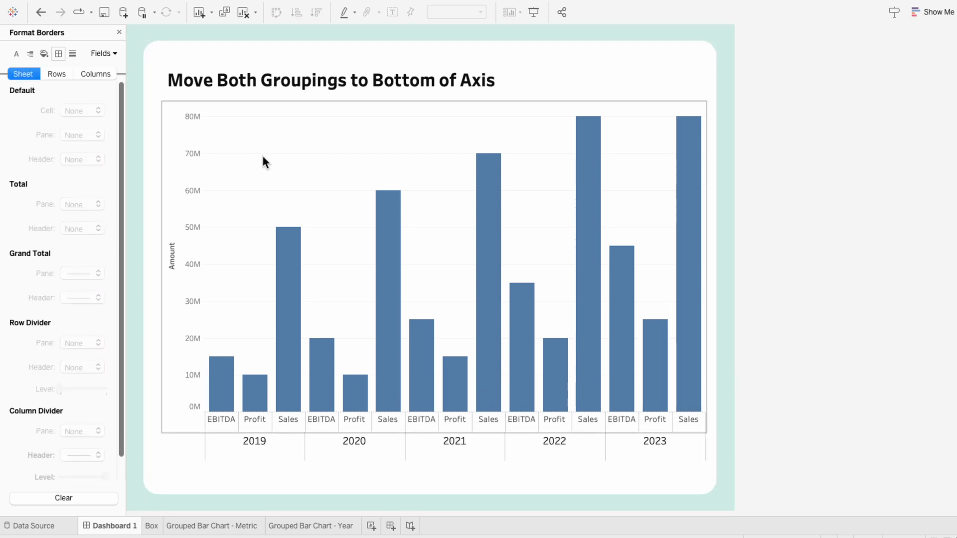
pyautogui.click(72, 54)
pyautogui.click(89, 133)
pyautogui.click(77, 156)
pyautogui.click(61, 55)
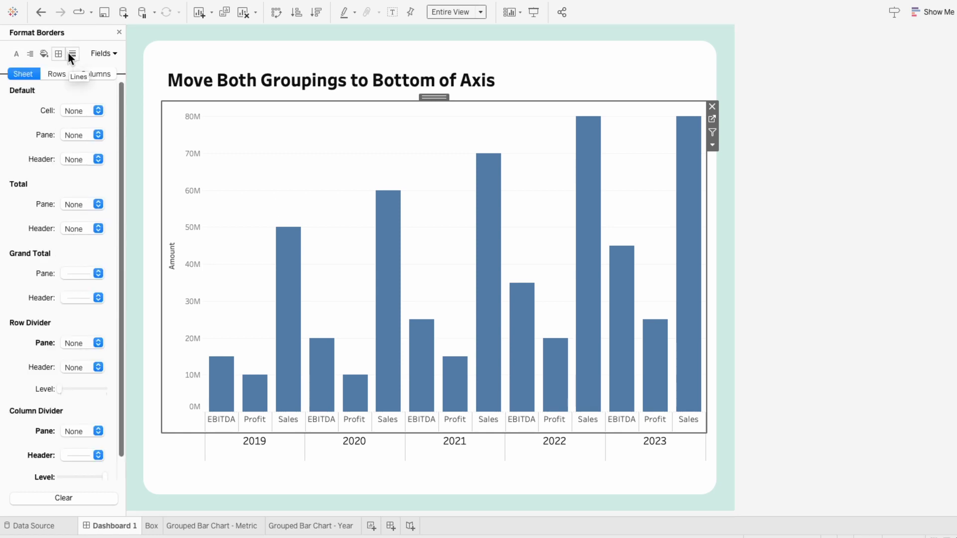
pyautogui.doubleClick(185, 259)
pyautogui.hotkey('ctrl', 'a')
pyautogui.press('BackSpace')
pyautogui.click(611, 87)
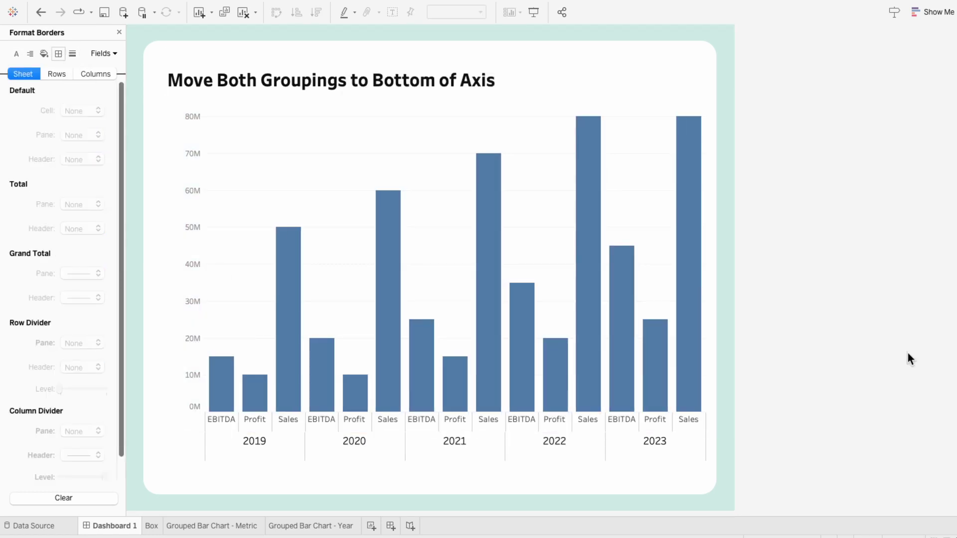
# Step: On the Grouped Bar Chart - Metric sheet, add Metric to Detail on the Marks card
pyautogui.click(225, 527)
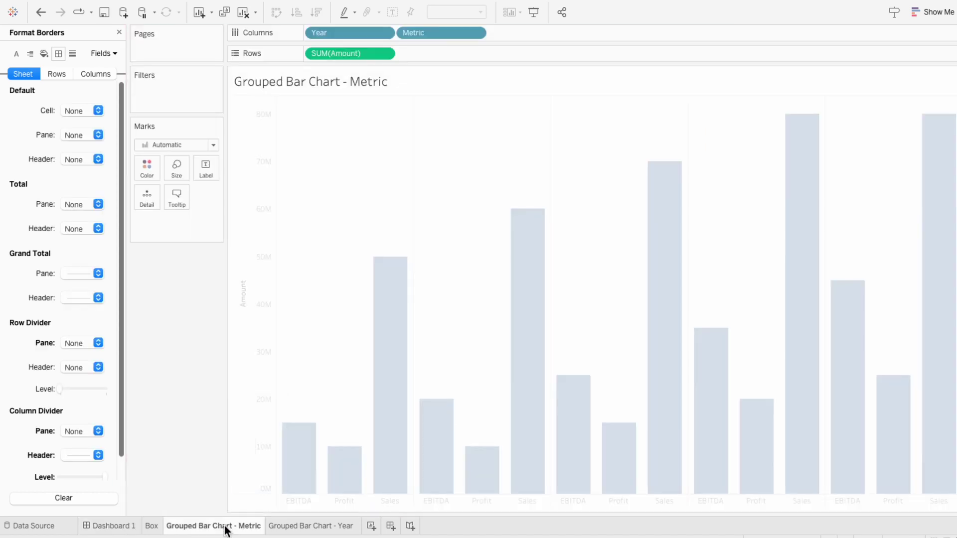
pyautogui.click(118, 33)
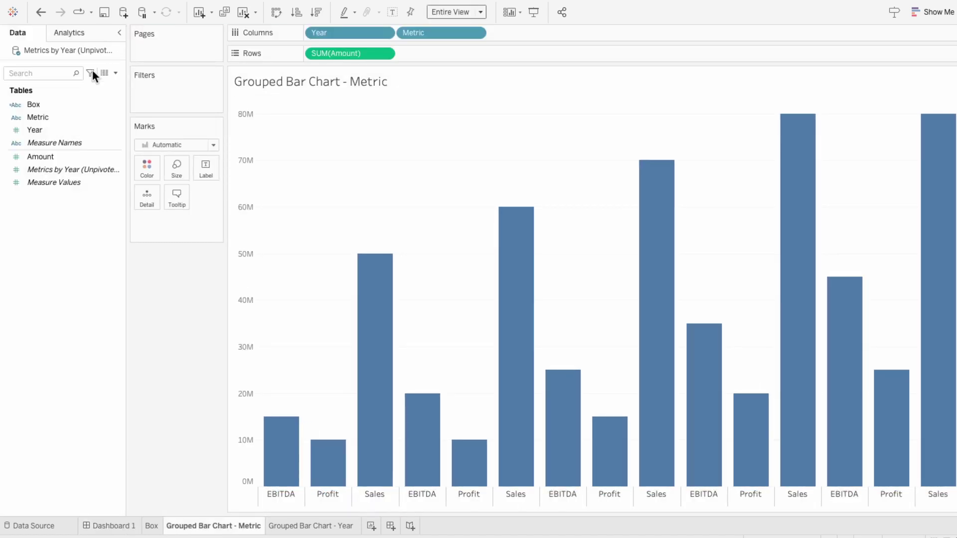
pyautogui.moveTo(62, 120); pyautogui.dragTo(168, 227)
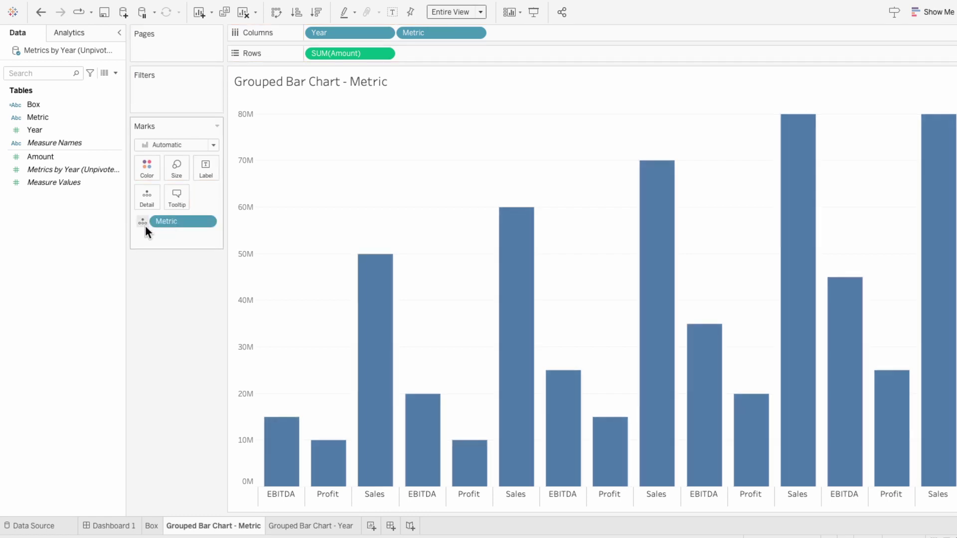